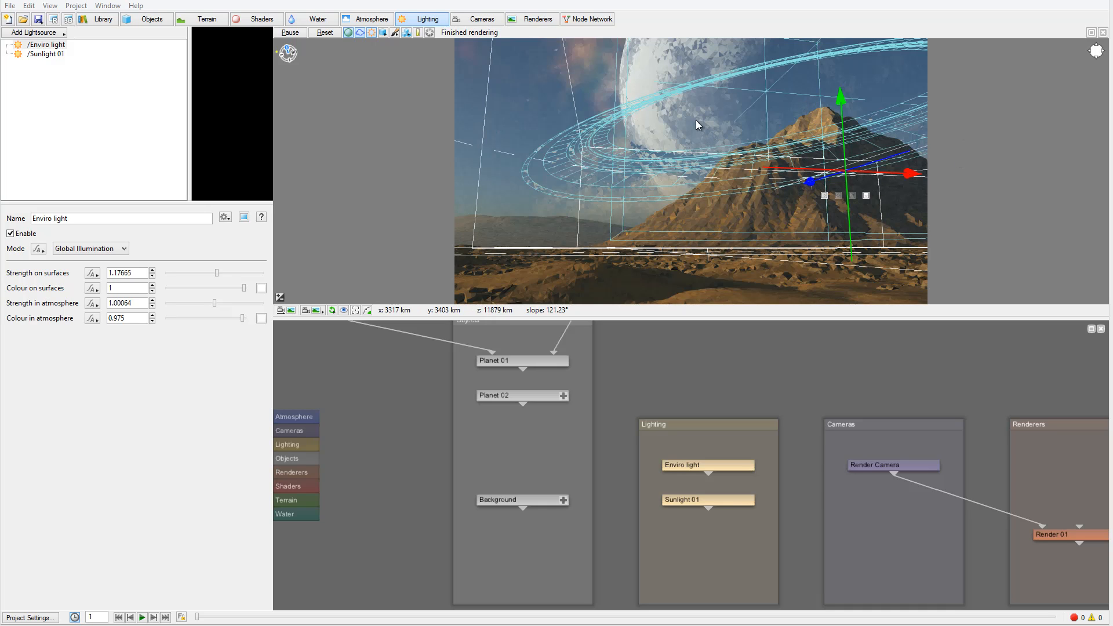
Lock the aspect ratio of Render 01 and set its image width to 1500
{"action": "left_click", "coordinate": [534, 20]}
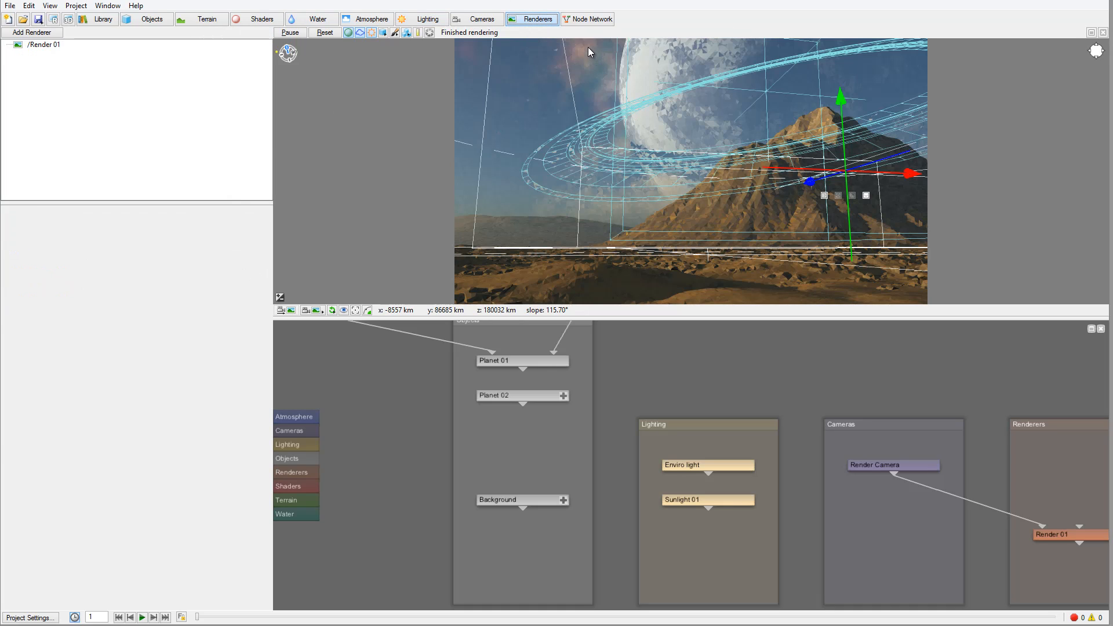
{"action": "left_click", "coordinate": [50, 45]}
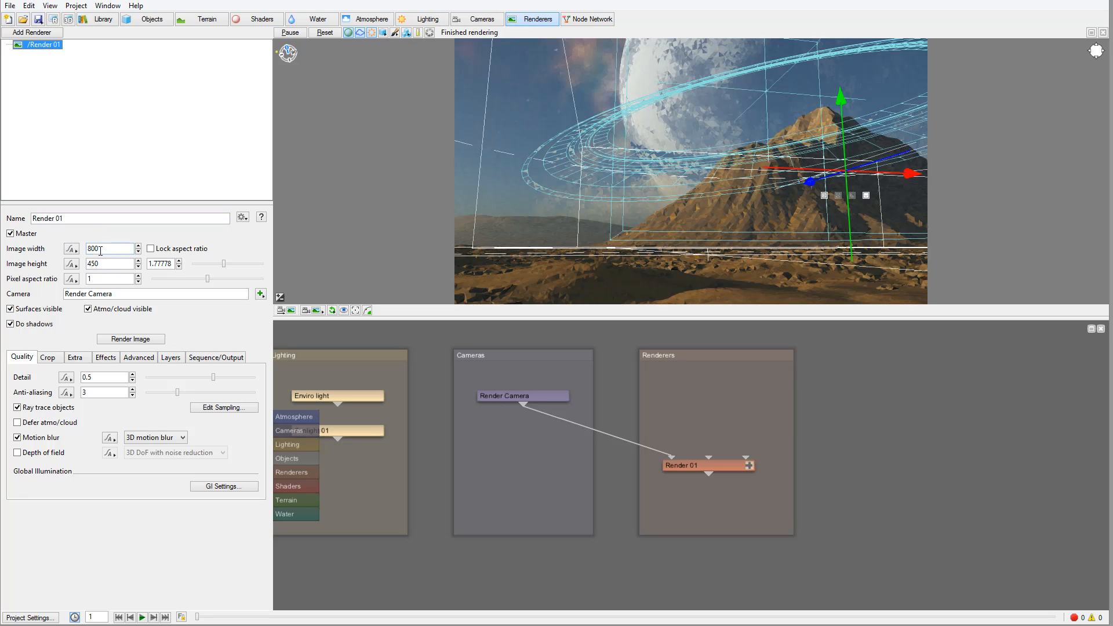
{"action": "left_click", "coordinate": [150, 249]}
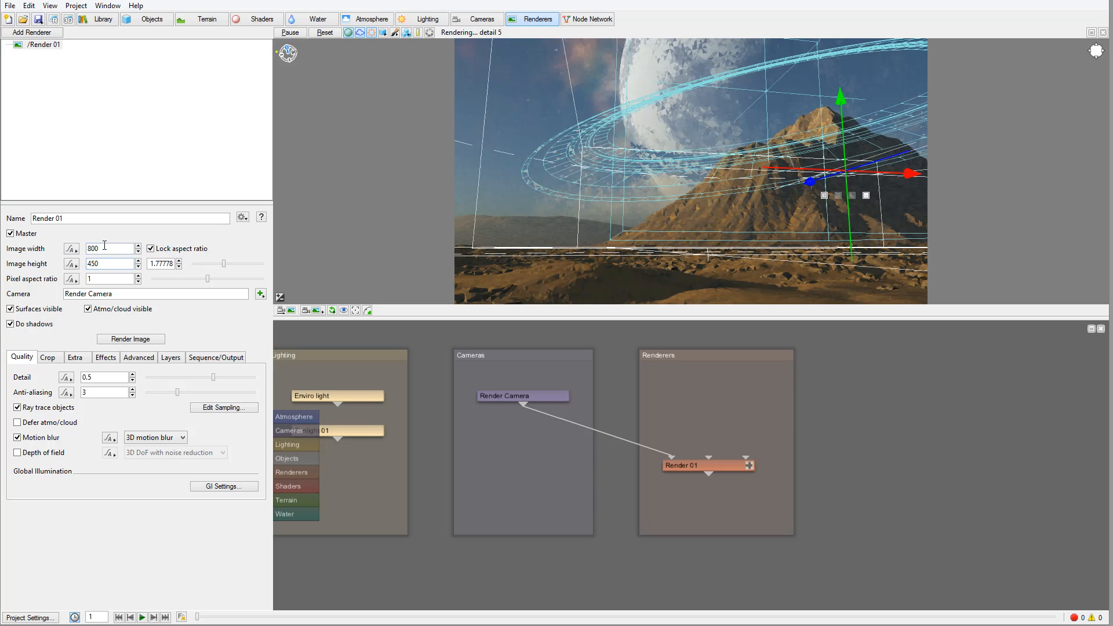
{"action": "left_click_drag", "start_coordinate": [102, 248], "coordinate": [77, 245]}
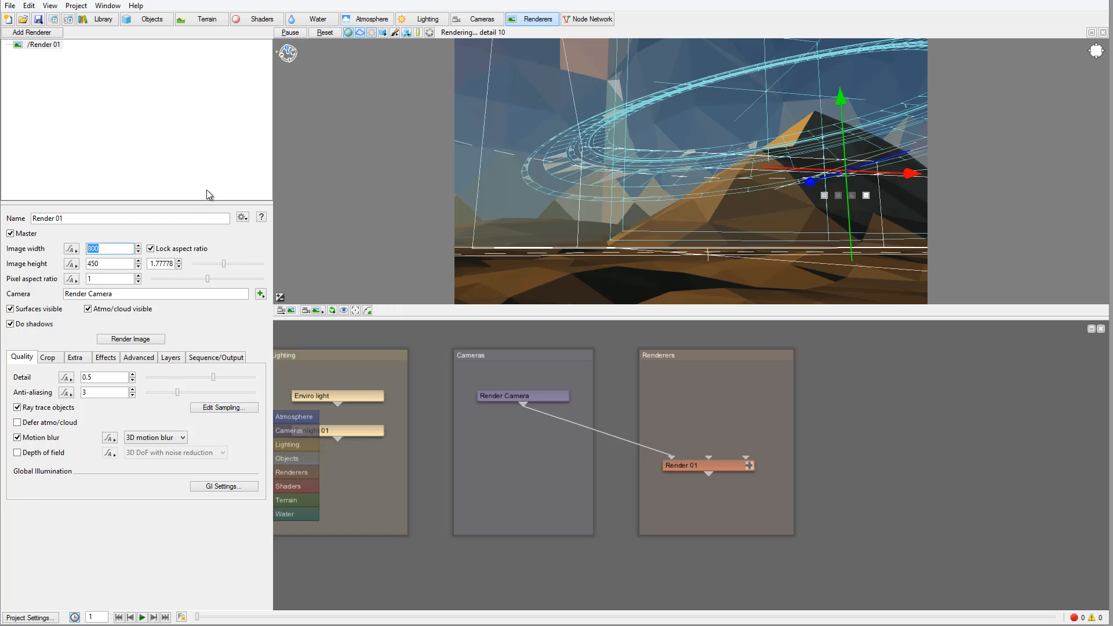
{"action": "type", "text": "1500"}
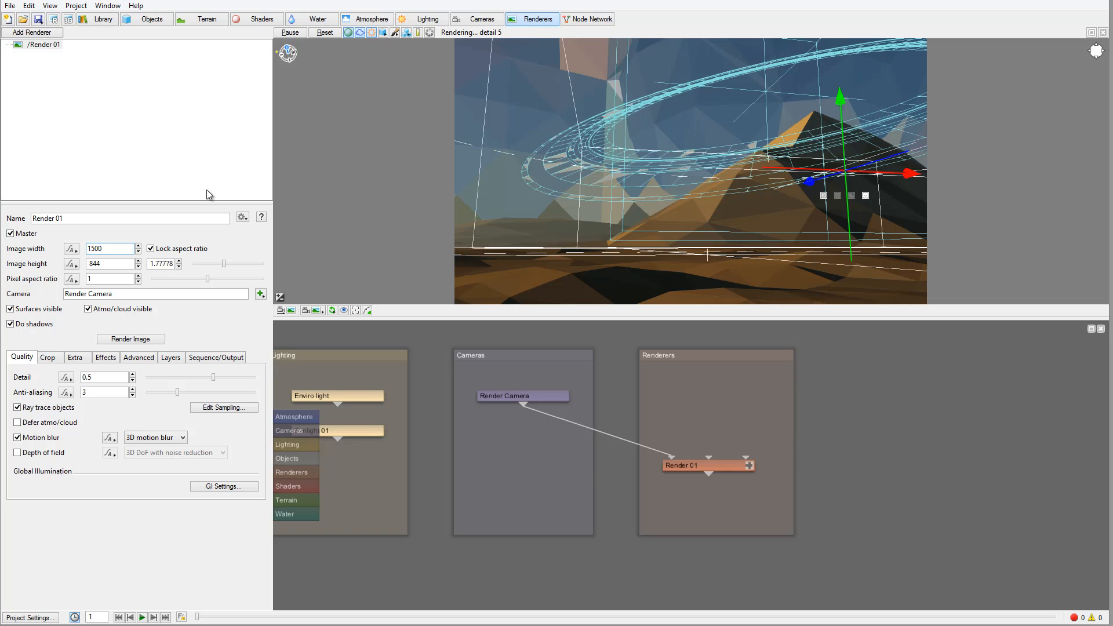
{"action": "left_click", "coordinate": [116, 248]}
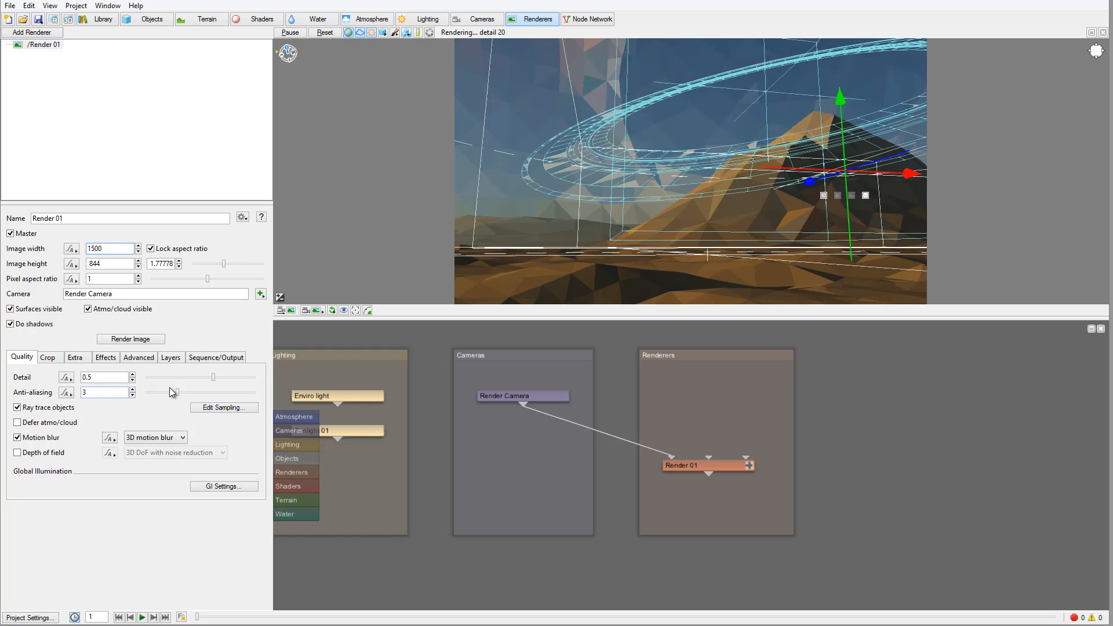
Raise the Render 01 quality to a detail of 0.785 and an anti-aliasing of 5
{"action": "left_click_drag", "start_coordinate": [213, 377], "coordinate": [248, 377]}
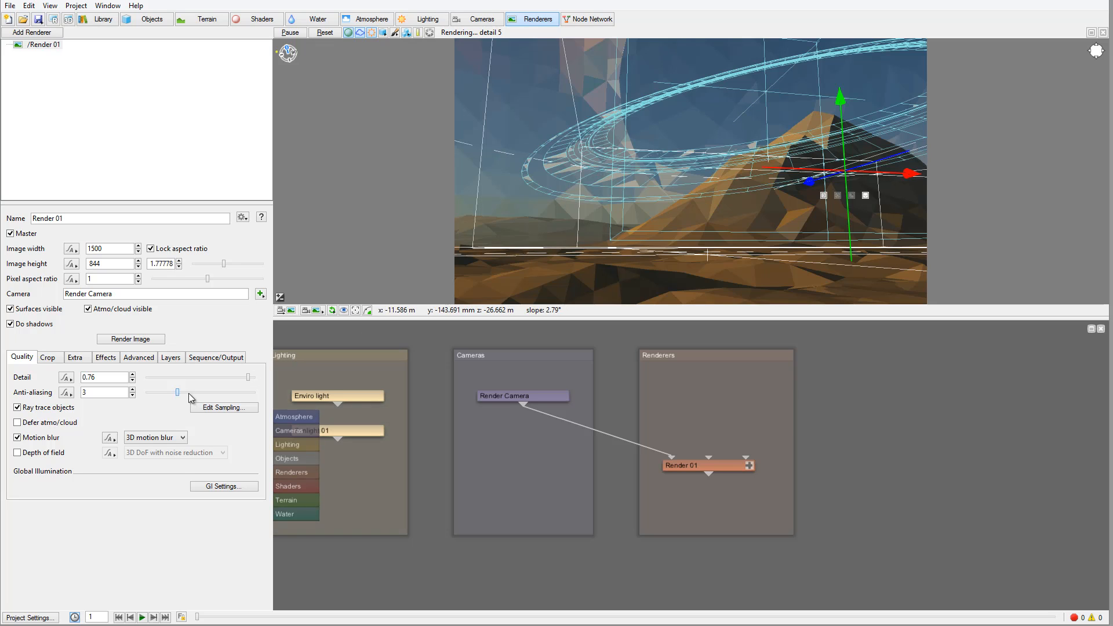
{"action": "left_click_drag", "start_coordinate": [189, 393], "coordinate": [208, 393]}
{"action": "left_click_drag", "start_coordinate": [248, 378], "coordinate": [251, 378]}
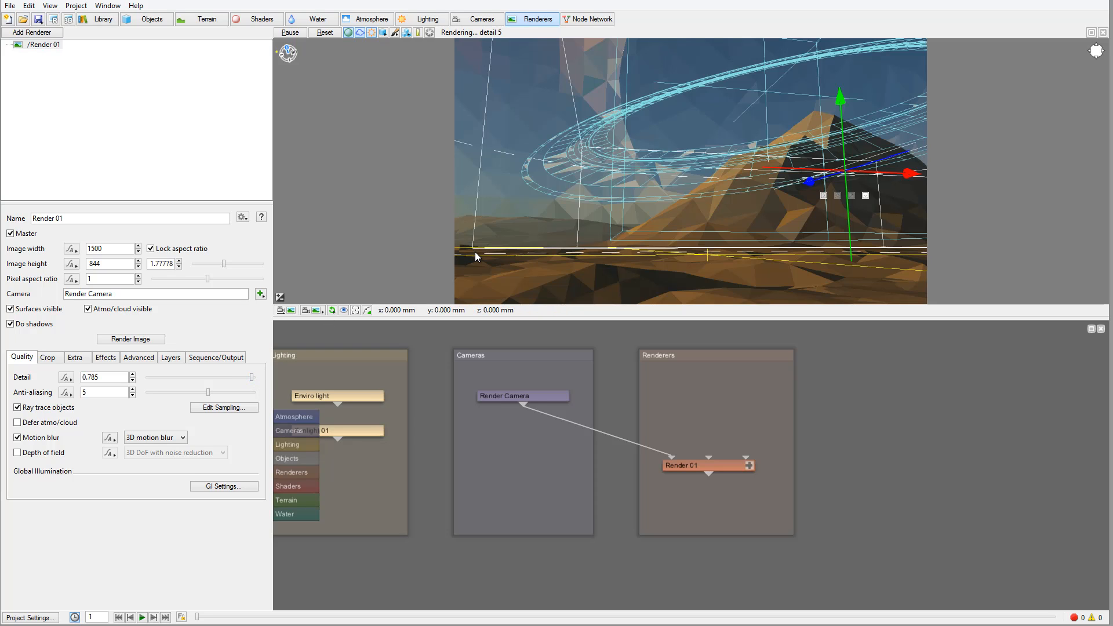
Raise the rendering quality of Cumulus layer 01 to about 0.744
{"action": "left_click", "coordinate": [370, 19]}
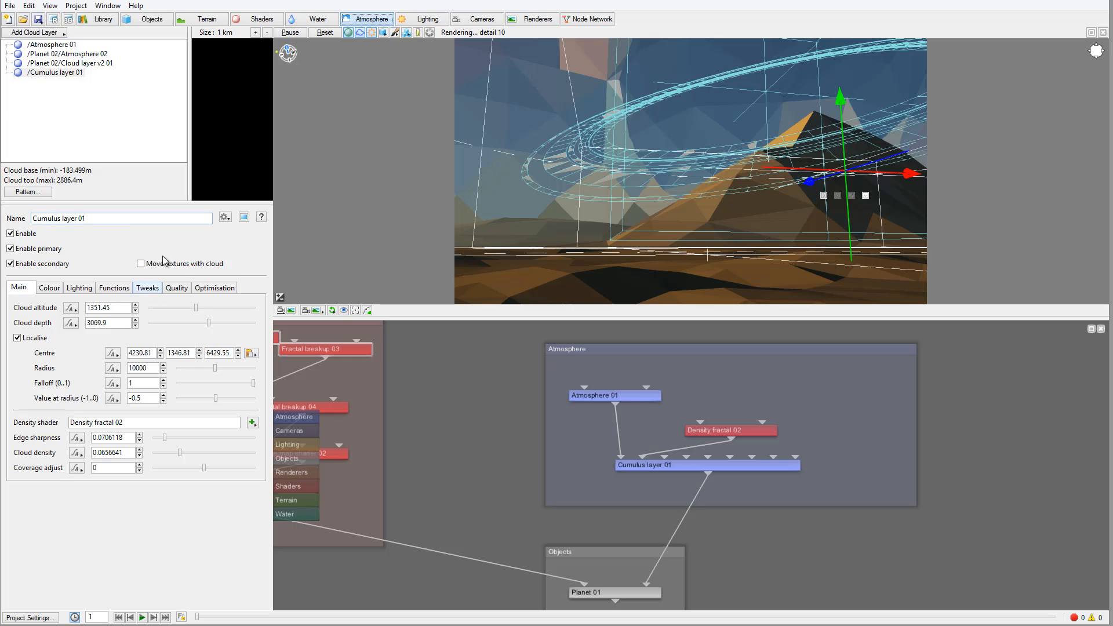
{"action": "left_click", "coordinate": [181, 290]}
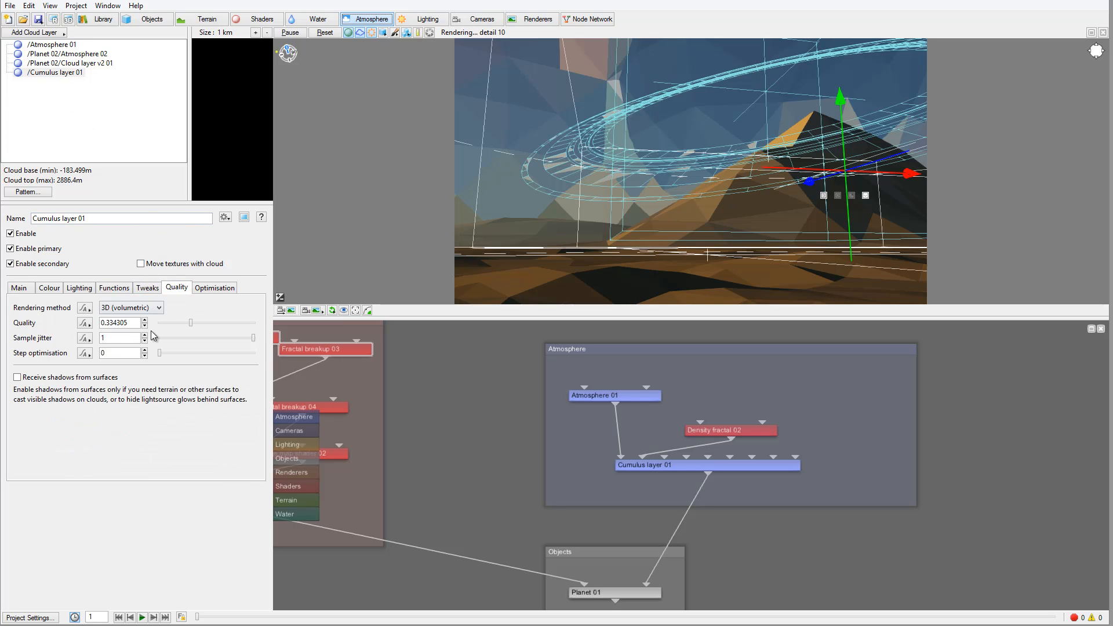
{"action": "left_click_drag", "start_coordinate": [192, 327], "coordinate": [230, 328]}
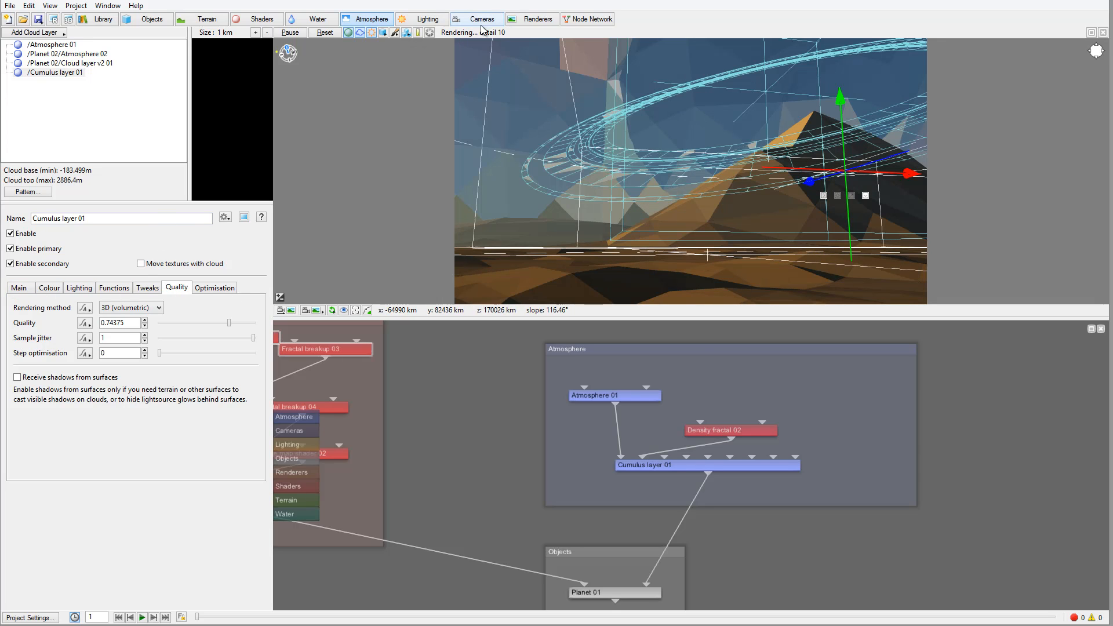
Review the Enviro light and Sunlight 01 settings and start the full render in the Render View
{"action": "left_click", "coordinate": [422, 19]}
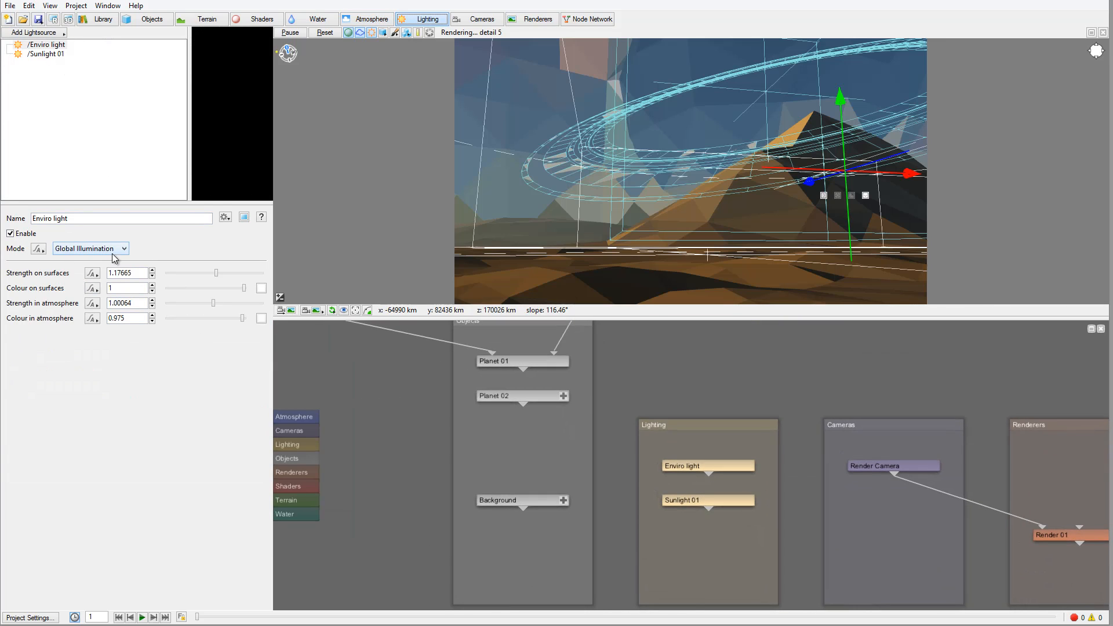
{"action": "left_click", "coordinate": [54, 54]}
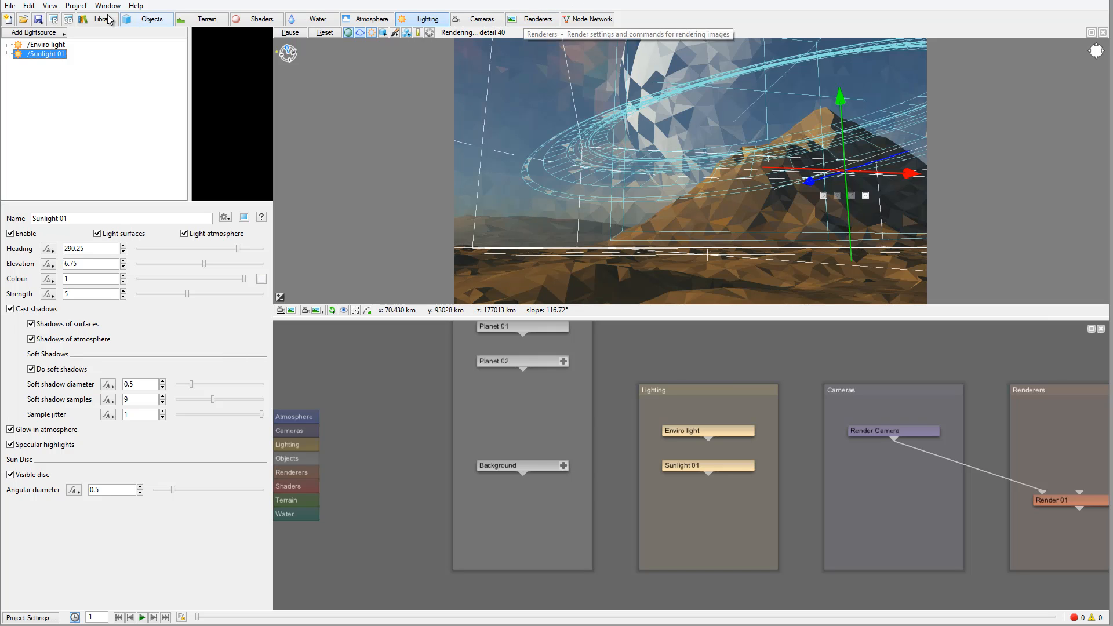
{"action": "left_click", "coordinate": [53, 21]}
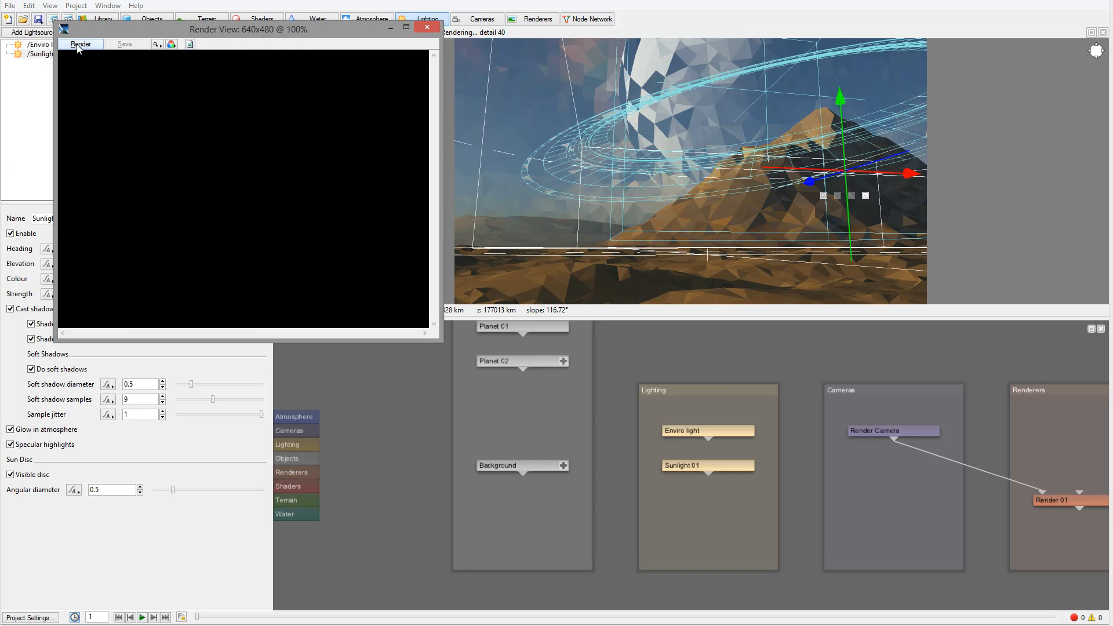
{"action": "left_click", "coordinate": [80, 45]}
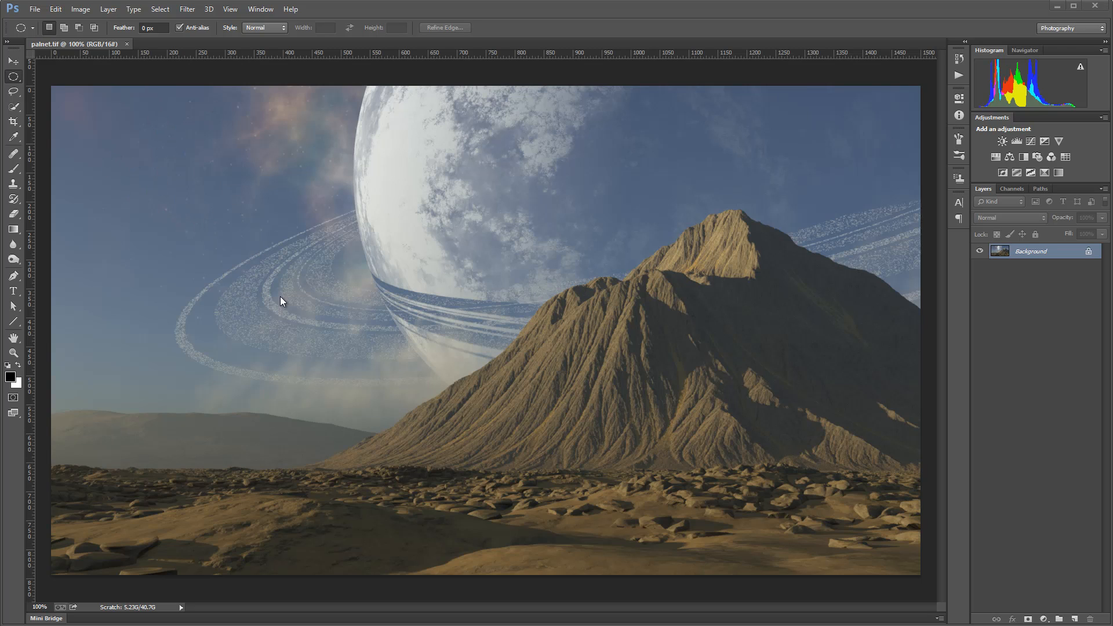
Switch to Photoshop, add a Curves adjustment layer to the planet render and slightly lift its red channel, with a point at input 144, output 152
{"action": "left_click", "coordinate": [1044, 621]}
{"action": "left_click", "coordinate": [1070, 440]}
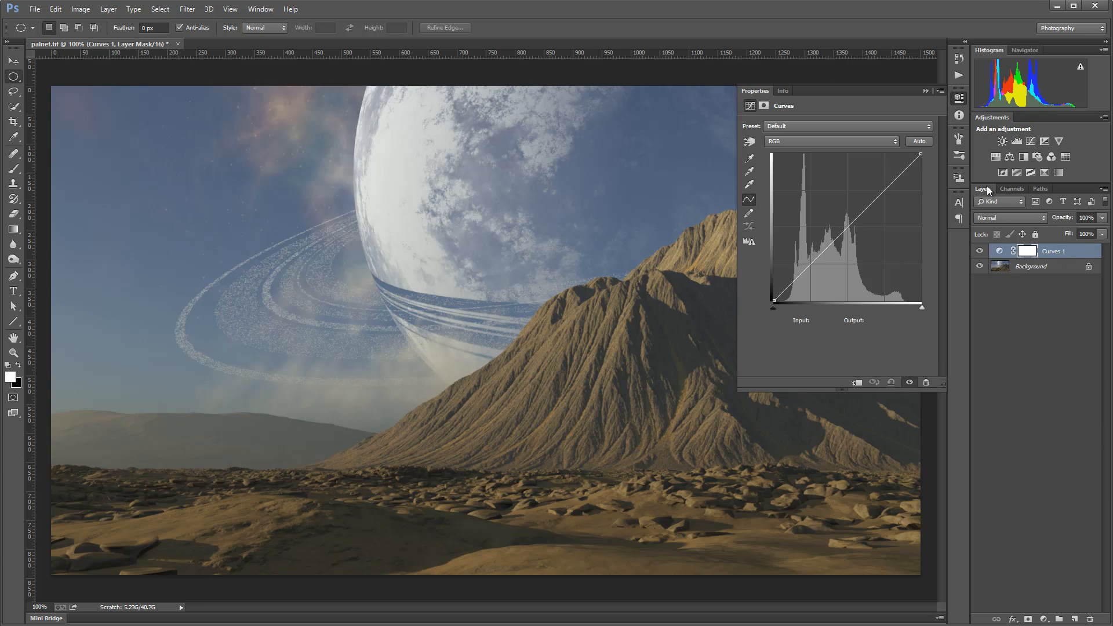
{"action": "left_click", "coordinate": [796, 139]}
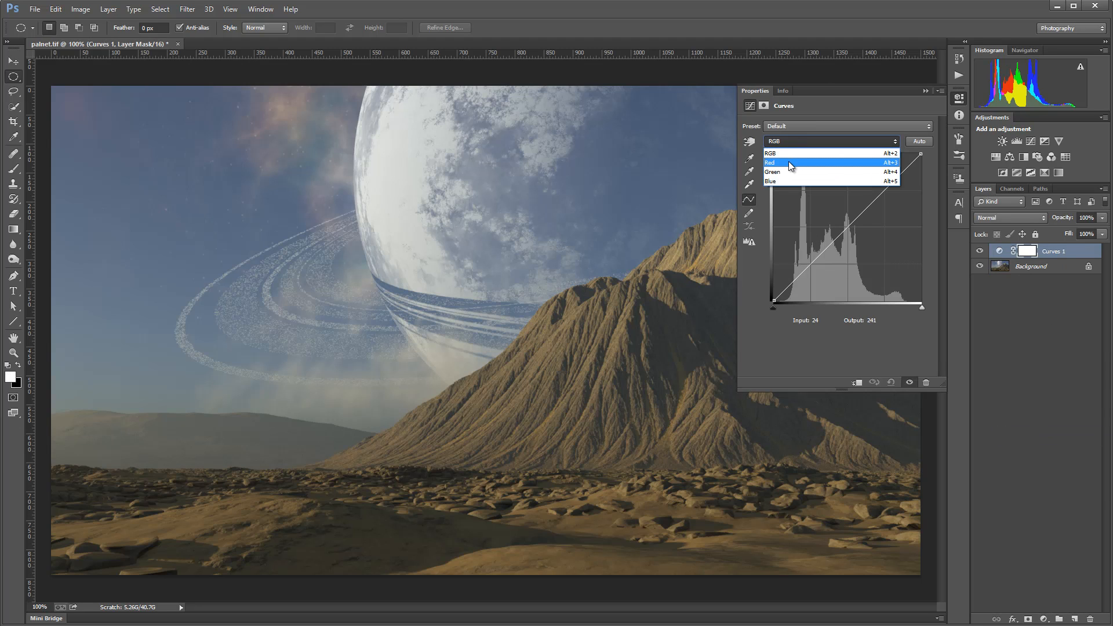
{"action": "left_click", "coordinate": [788, 163]}
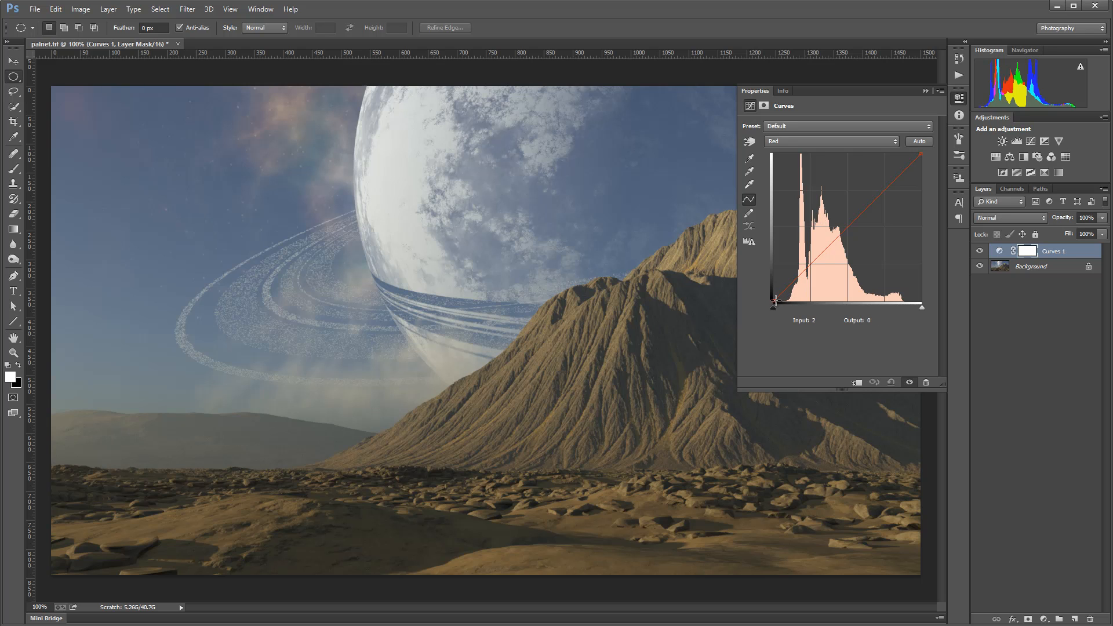
{"action": "left_click_drag", "start_coordinate": [776, 301], "coordinate": [769, 294]}
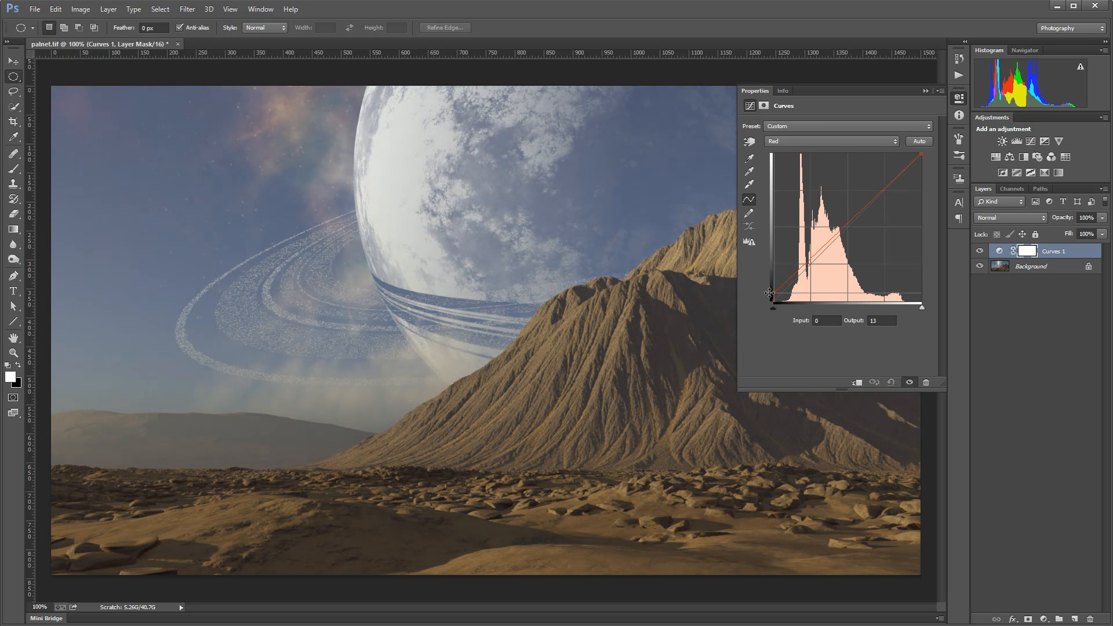
{"action": "left_click_drag", "start_coordinate": [811, 256], "coordinate": [810, 252]}
{"action": "left_click_drag", "start_coordinate": [850, 211], "coordinate": [857, 213]}
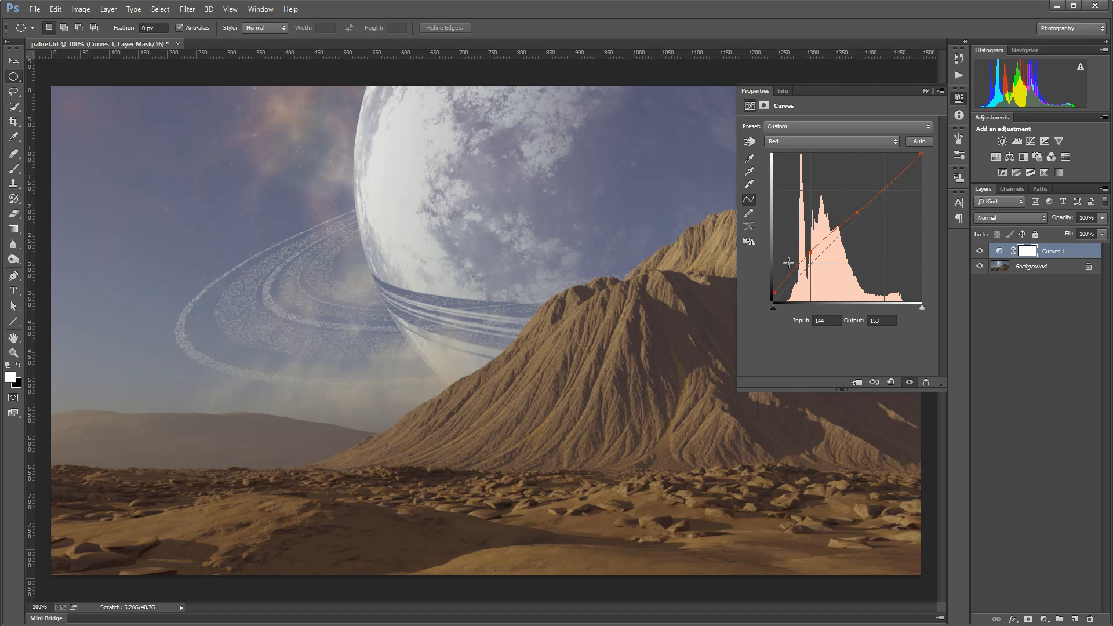
{"action": "left_click_drag", "start_coordinate": [774, 293], "coordinate": [774, 296]}
{"action": "left_click_drag", "start_coordinate": [810, 252], "coordinate": [813, 257]}
{"action": "left_click", "coordinate": [859, 212]}
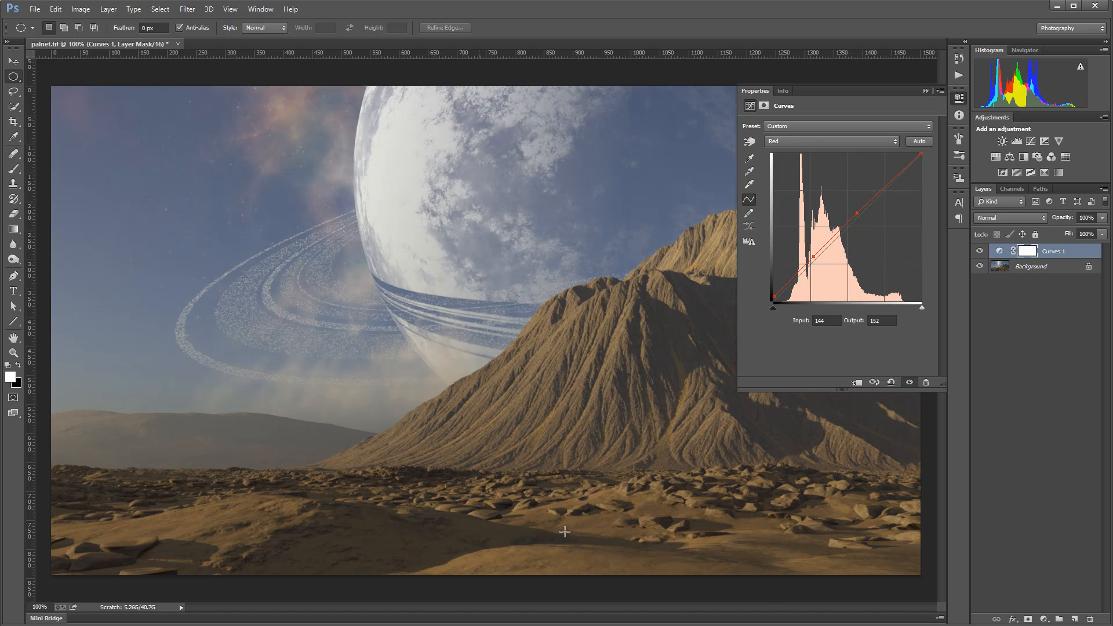
Set the blue curve's black point to input 5, output 0, and add a point at input 73, output 72
{"action": "left_click", "coordinate": [814, 144]}
{"action": "left_click", "coordinate": [811, 168]}
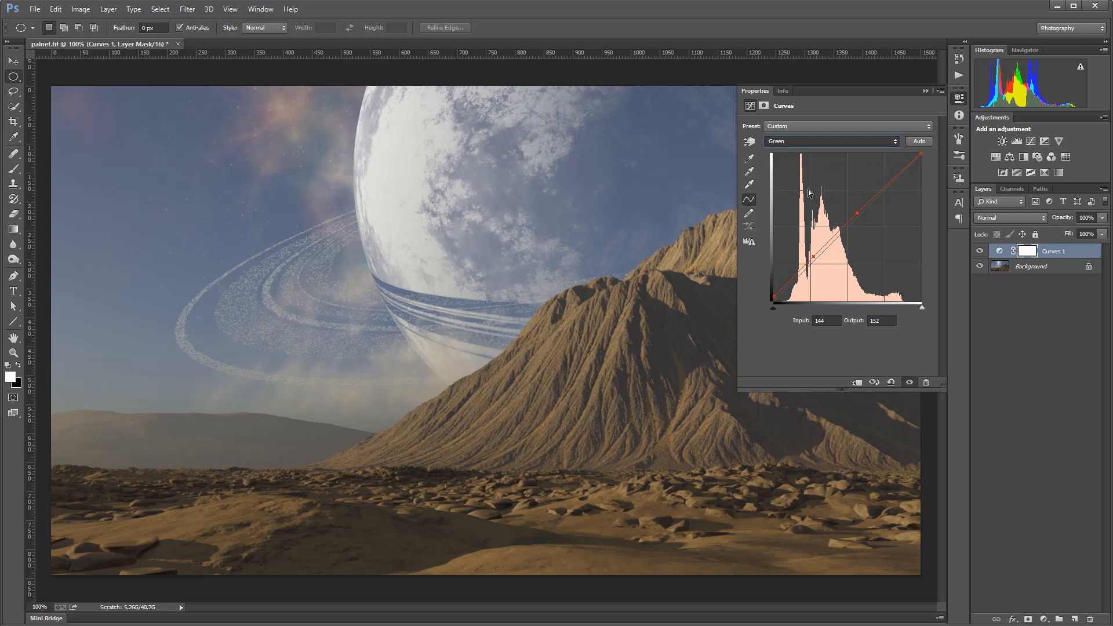
{"action": "left_click", "coordinate": [774, 301]}
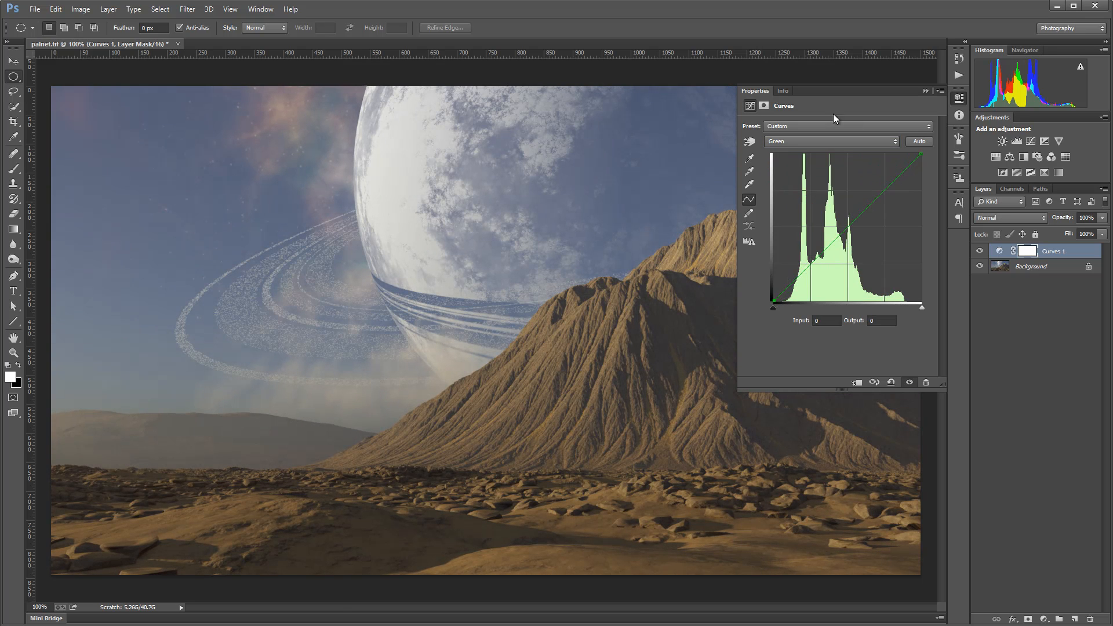
{"action": "left_click", "coordinate": [829, 142]}
{"action": "left_click", "coordinate": [795, 176]}
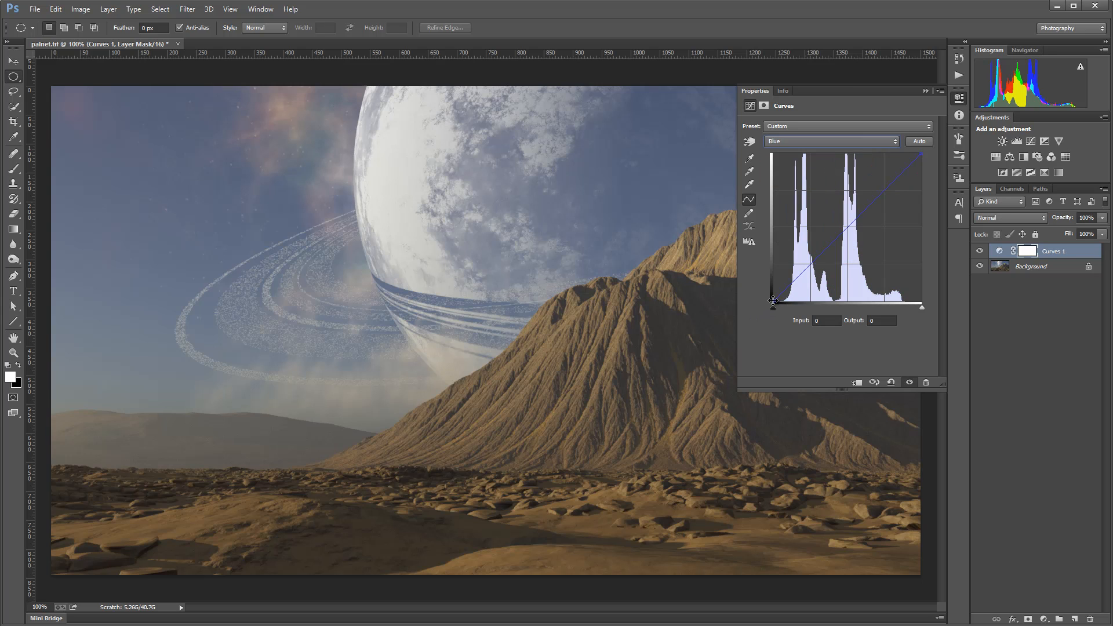
{"action": "left_click_drag", "start_coordinate": [774, 301], "coordinate": [776, 301]}
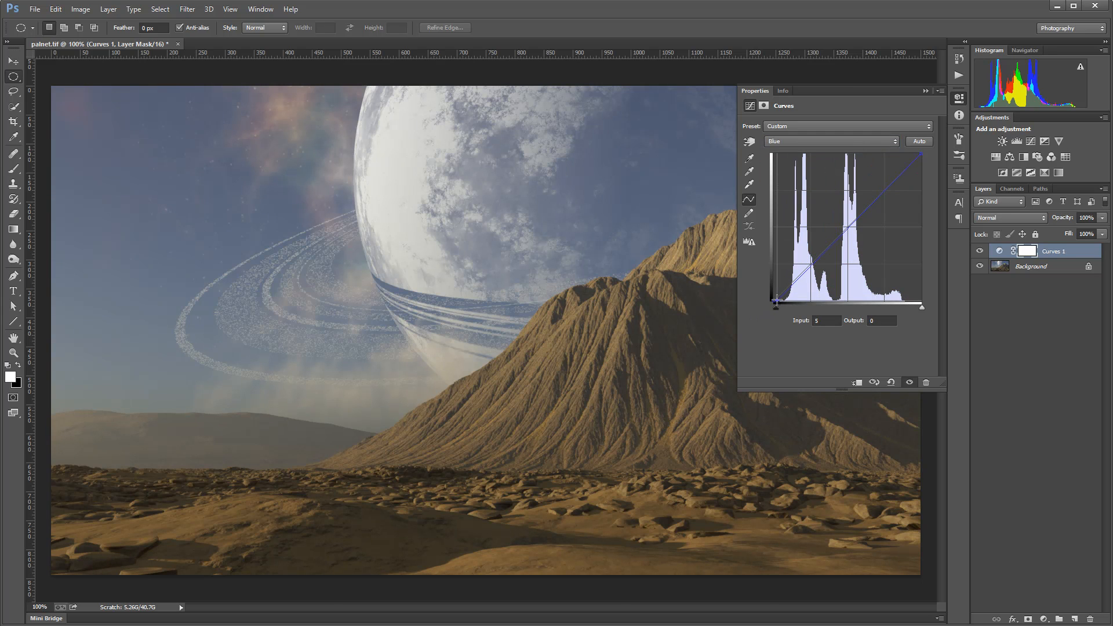
{"action": "left_click_drag", "start_coordinate": [814, 263], "coordinate": [816, 259]}
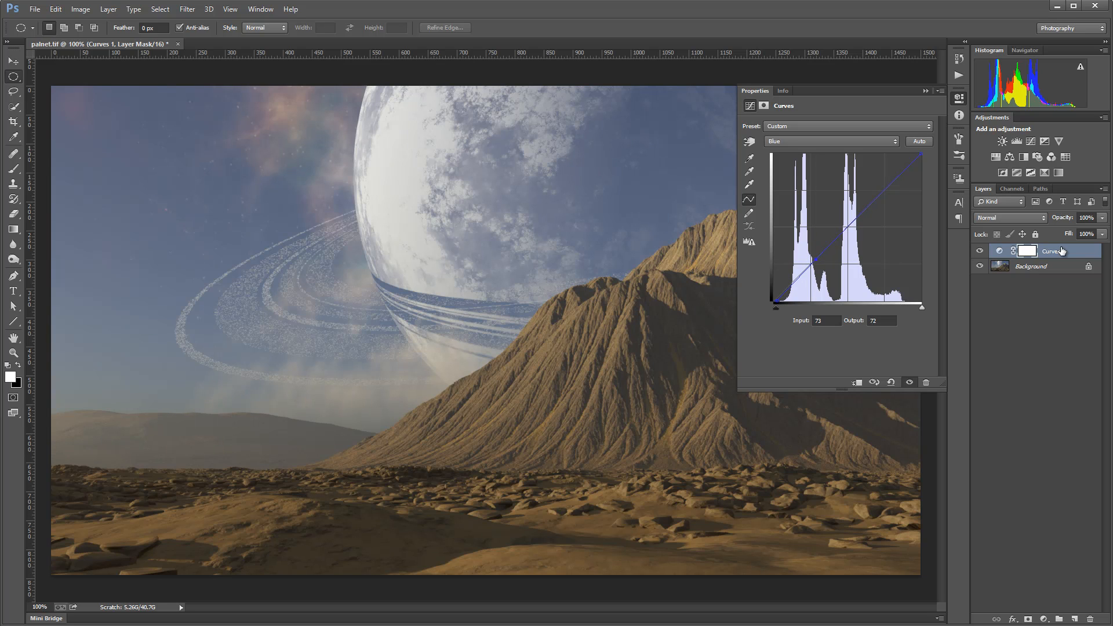
Invert the Curves 1 layer mask to black and choose a 33 px soft brush
{"action": "left_click", "coordinate": [1027, 251]}
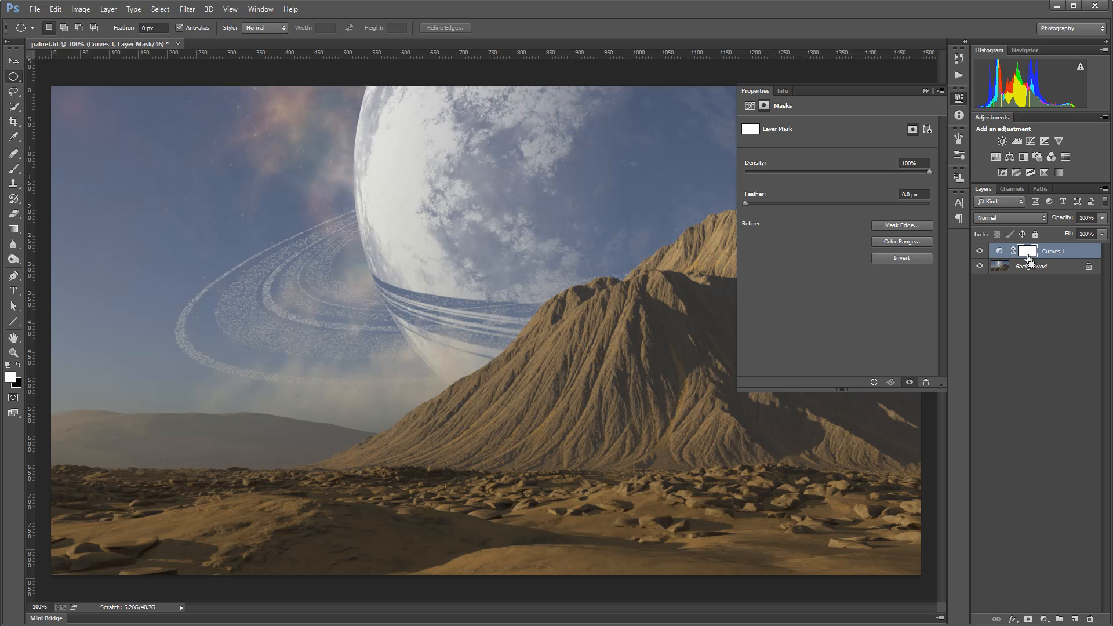
{"action": "key", "text": "ctrl+i"}
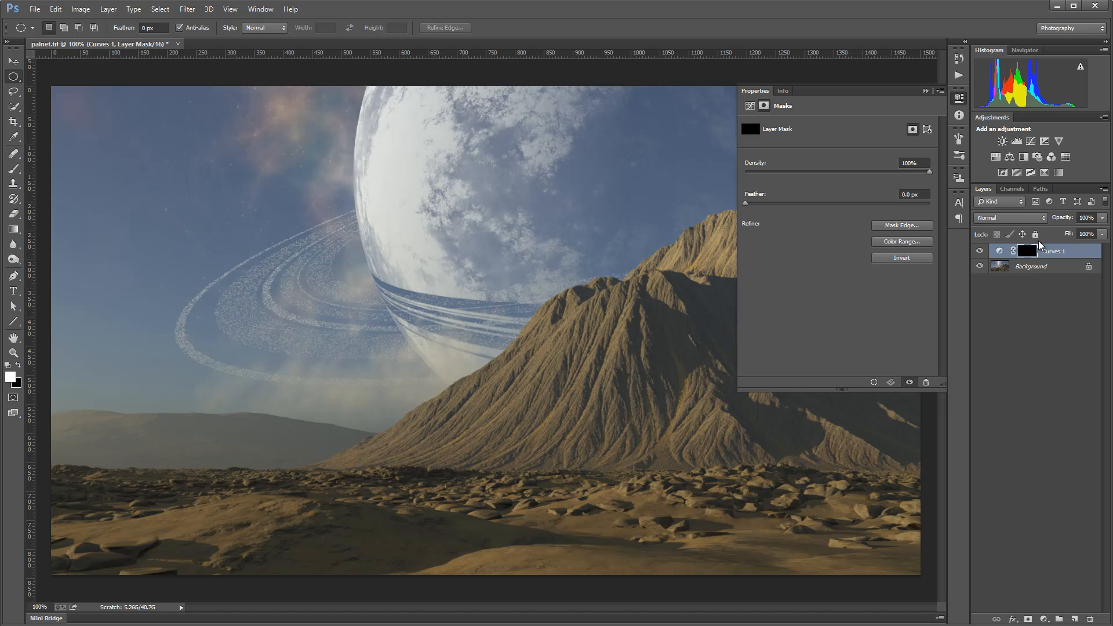
{"action": "left_click", "coordinate": [13, 169]}
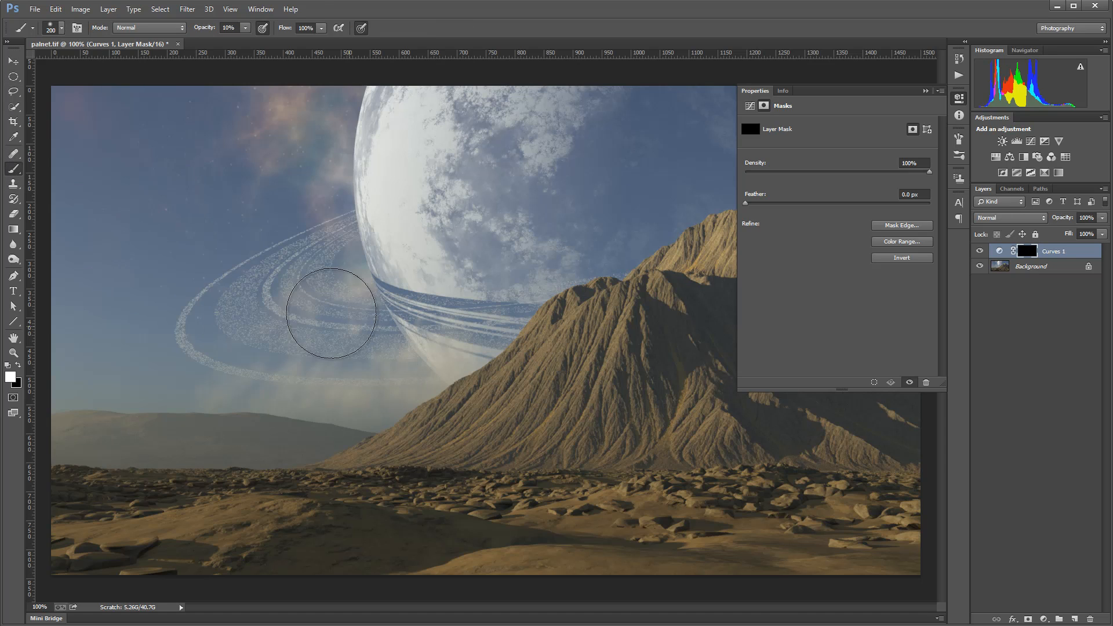
{"action": "right_click", "coordinate": [325, 321]}
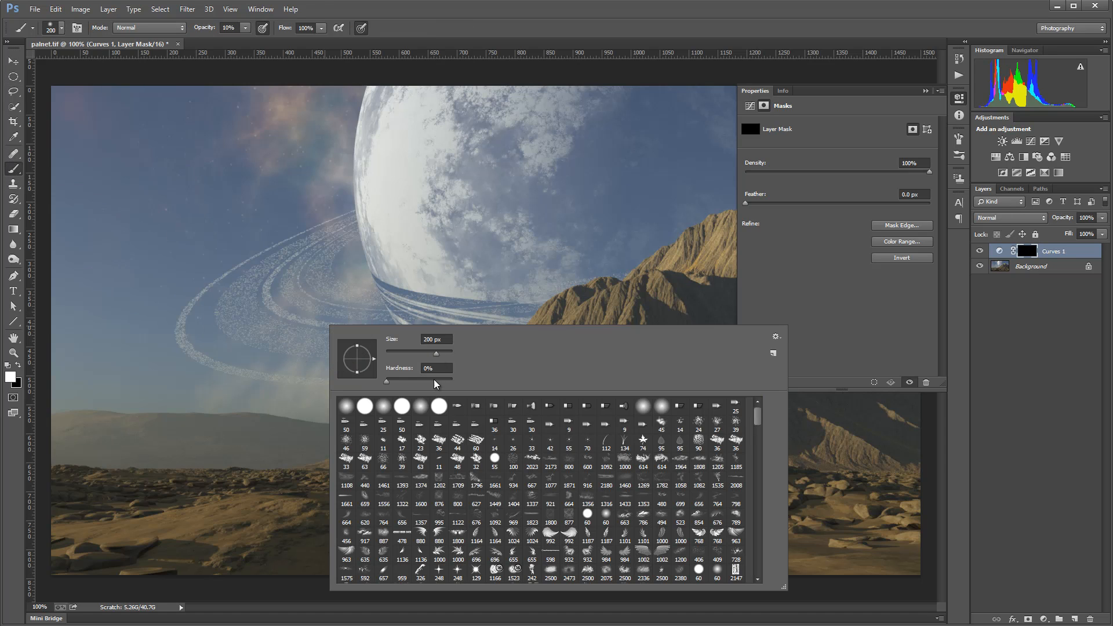
{"action": "left_click", "coordinate": [398, 350]}
{"action": "left_click", "coordinate": [896, 457]}
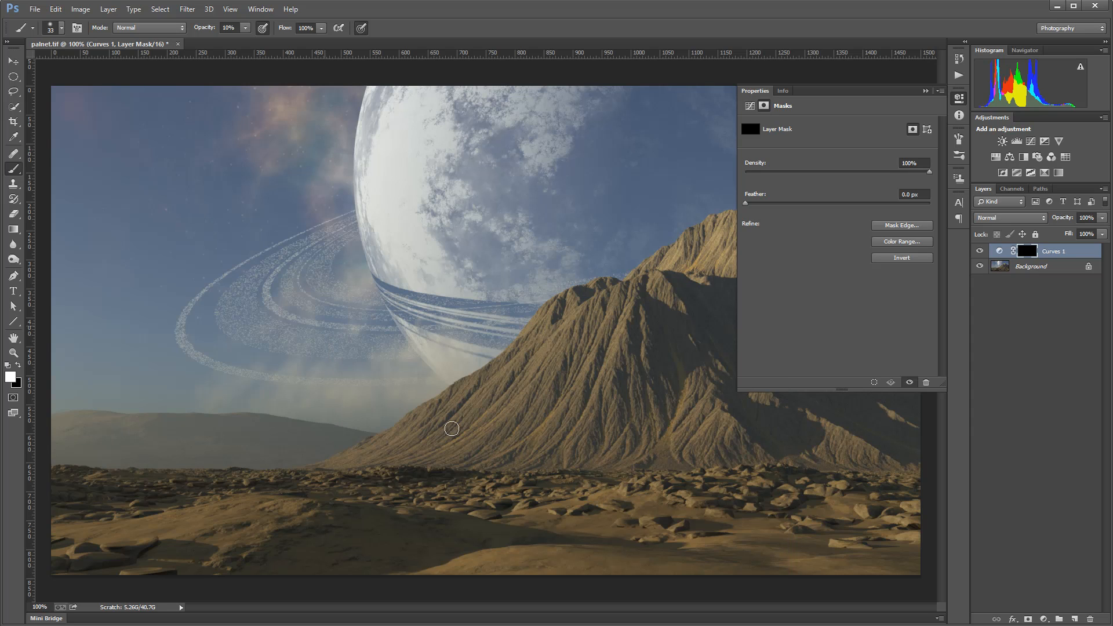
Paint white over the rocky foreground on the Curves 1 mask at 20% opacity, enlarging the brush to 400 px
{"action": "key", "text": "bracketright"}
{"action": "key", "text": "bracketright"}
{"action": "key", "text": "bracketright"}
{"action": "key", "text": "2"}
{"action": "left_click_drag", "start_coordinate": [649, 484], "coordinate": [626, 489]}
{"action": "key", "text": "bracketright"}
{"action": "key", "text": "bracketright"}
{"action": "key", "text": "bracketright"}
{"action": "key", "text": "bracketright"}
{"action": "key", "text": "bracketright"}
{"action": "key", "text": "bracketright"}
{"action": "key", "text": "bracketright"}
{"action": "key", "text": "bracketright"}
{"action": "key", "text": "bracketright"}
{"action": "key", "text": "bracketright"}
Add a Color Balance adjustment layer and set its midtones to red +23 and blue +26
{"action": "left_click", "coordinate": [1044, 620]}
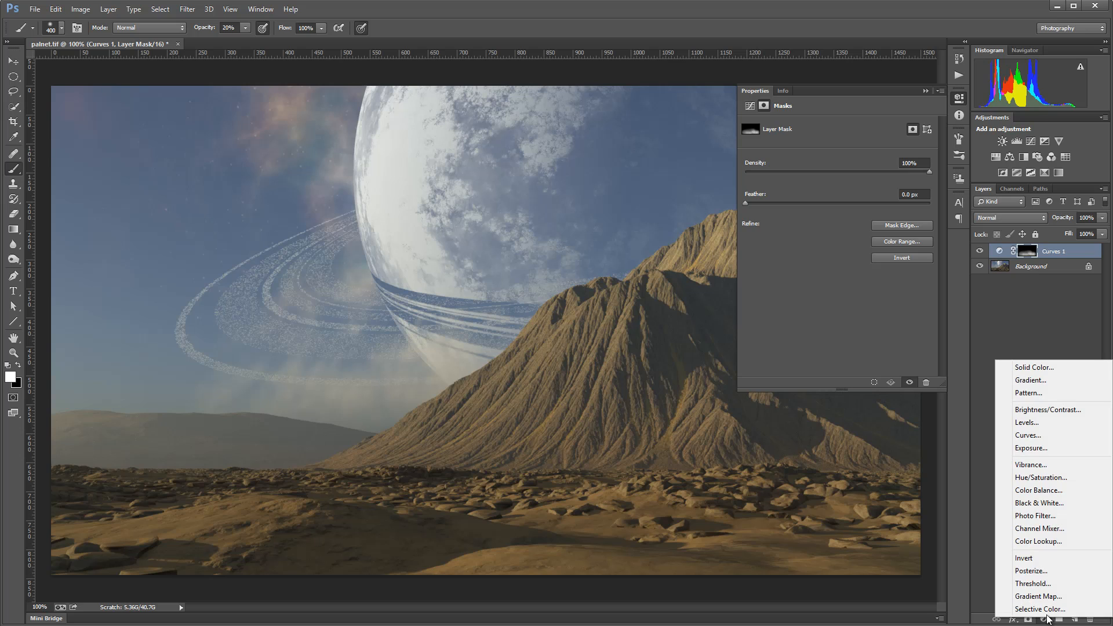
{"action": "left_click", "coordinate": [1076, 490]}
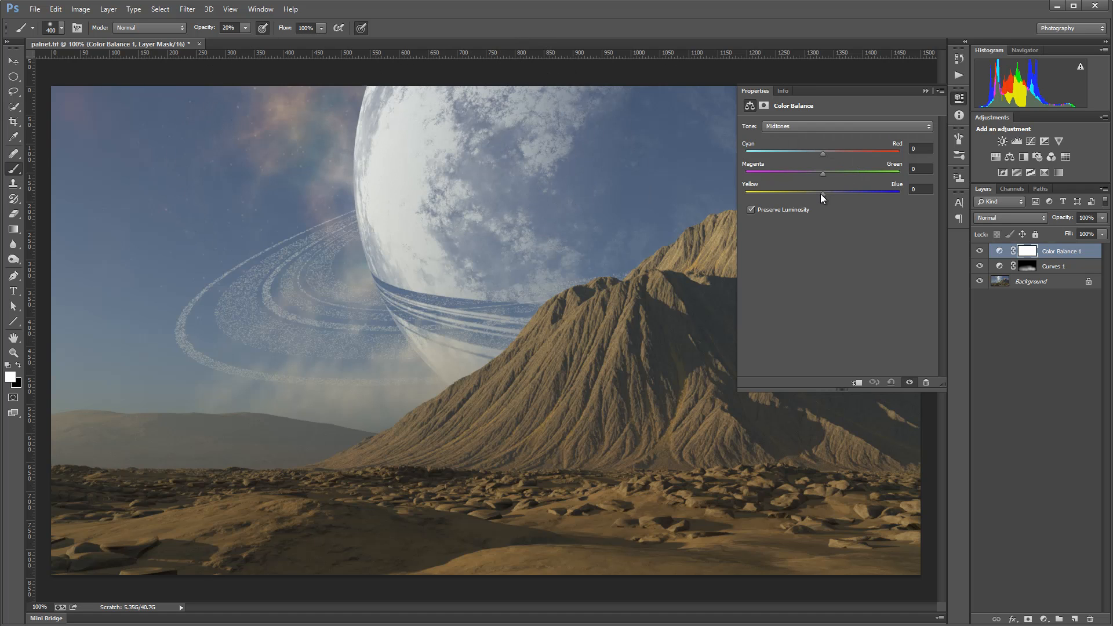
{"action": "left_click_drag", "start_coordinate": [832, 194], "coordinate": [833, 194]}
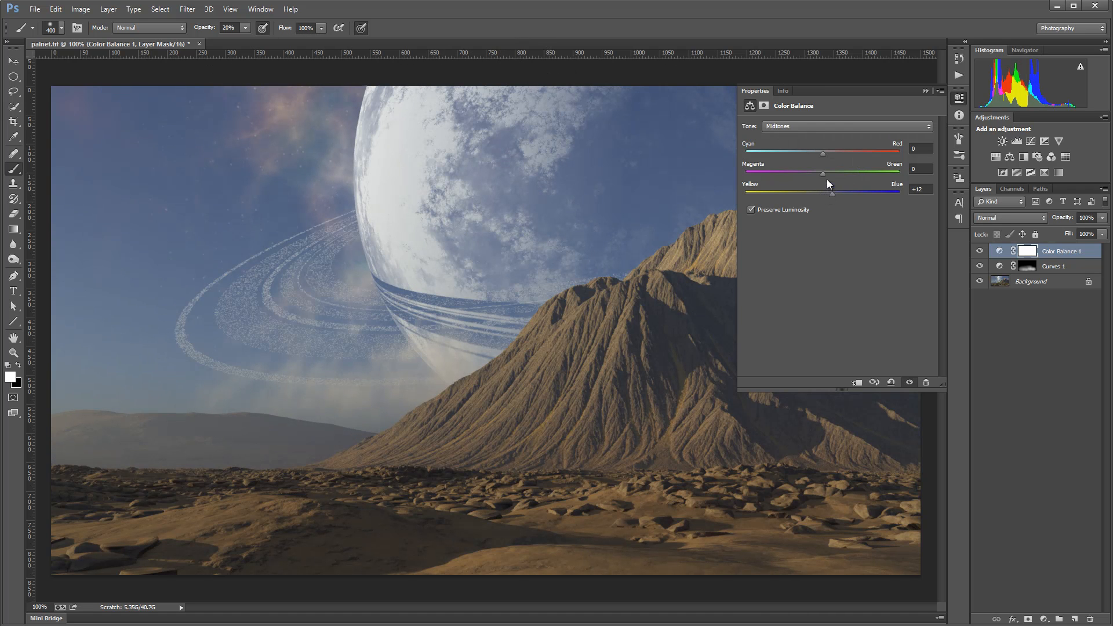
{"action": "left_click_drag", "start_coordinate": [823, 153], "coordinate": [838, 153]}
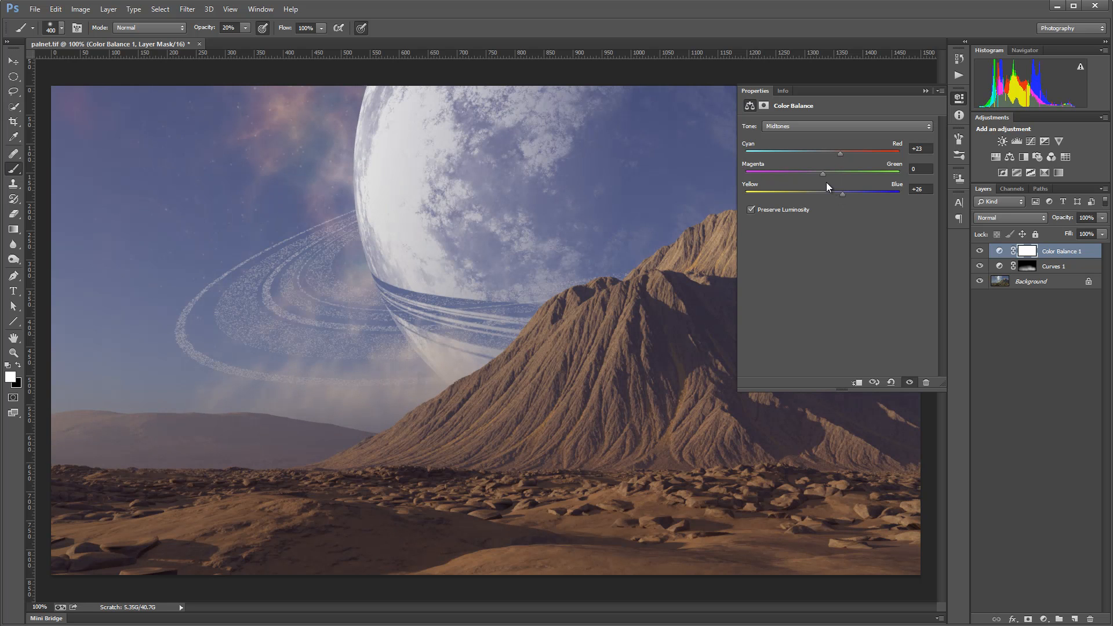
Set the Color Balance midtones to red +27 and green +14, and paint black over the foreground on its mask at 60% opacity
{"action": "left_click_drag", "start_coordinate": [823, 173], "coordinate": [817, 173]}
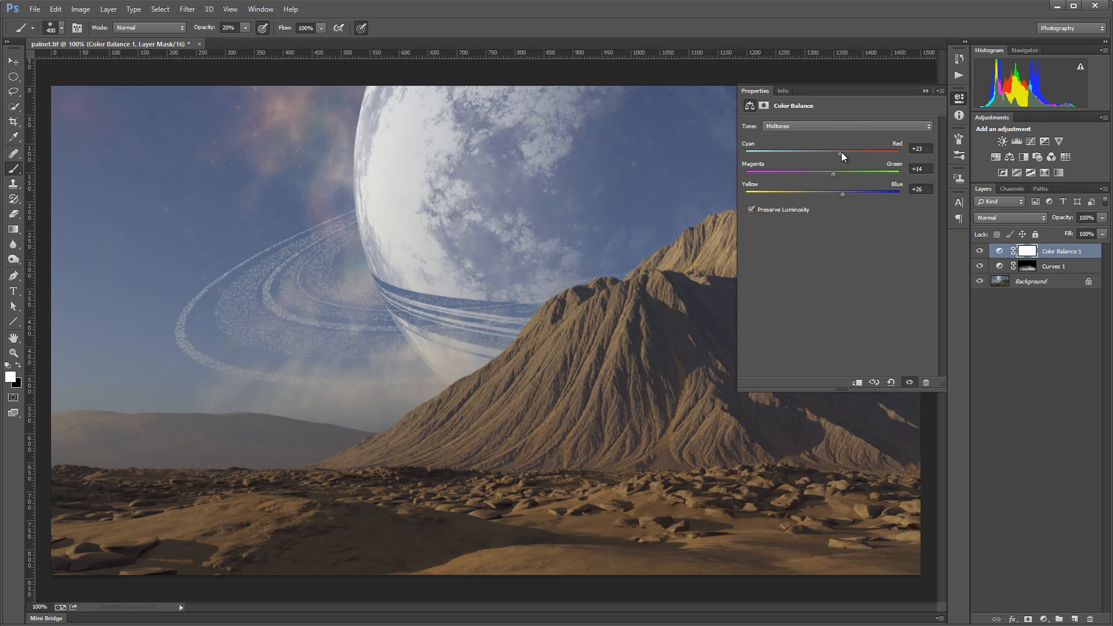
{"action": "left_click_drag", "start_coordinate": [840, 154], "coordinate": [843, 154]}
{"action": "left_click", "coordinate": [17, 364]}
{"action": "key", "text": "6"}
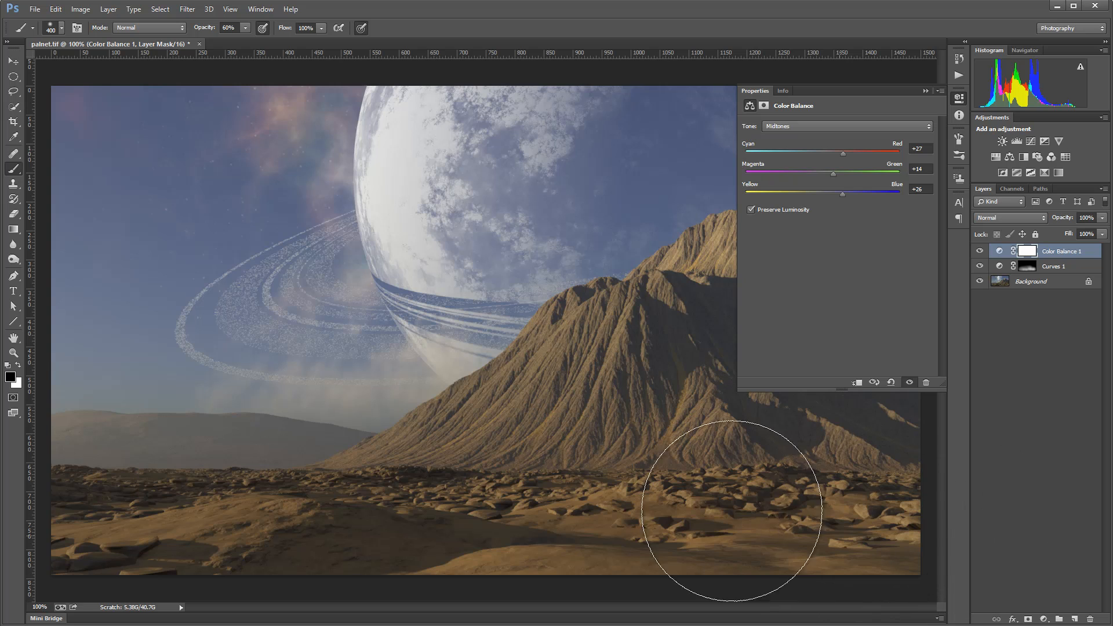
{"action": "left_click_drag", "start_coordinate": [459, 529], "coordinate": [141, 521]}
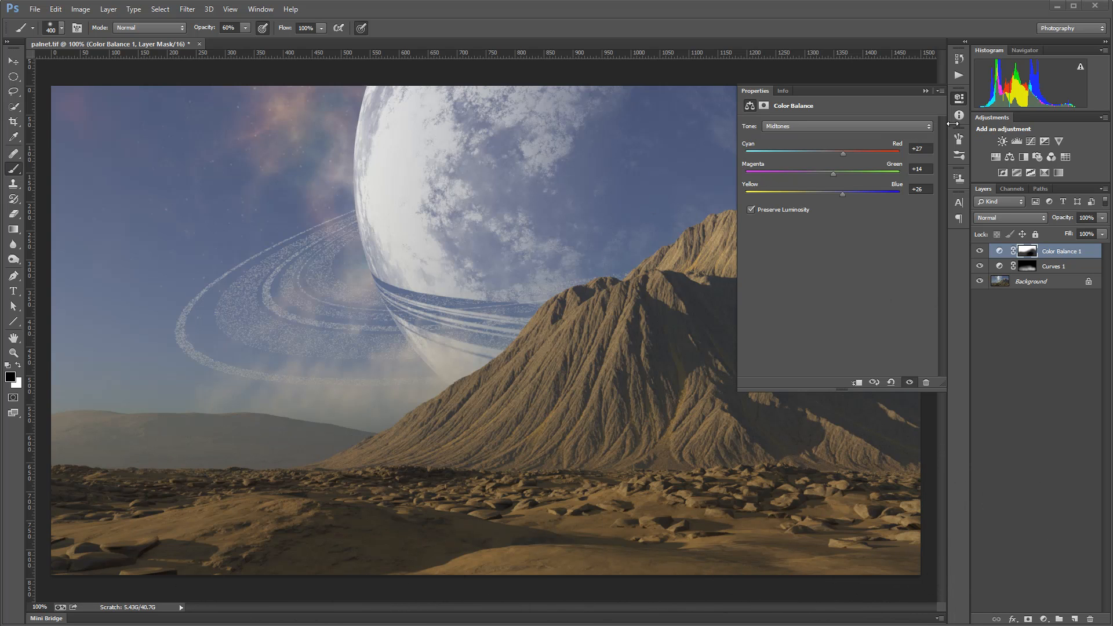
{"action": "left_click", "coordinate": [959, 99]}
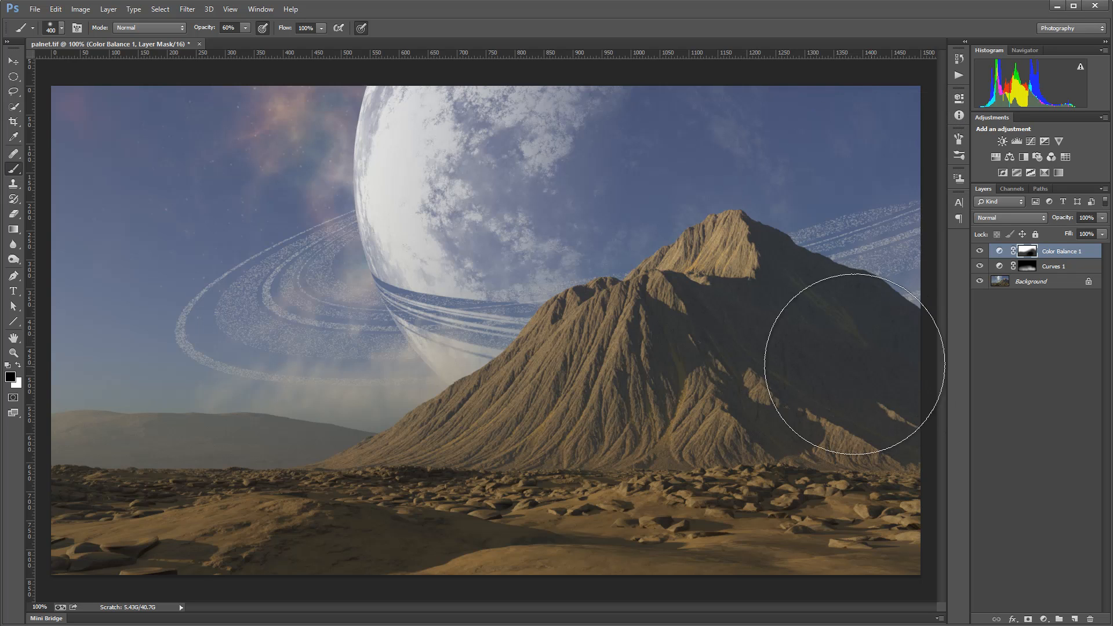
Create a new layer and set up the 1535 smoke brush at 96 px with white paint and 100% opacity
{"action": "left_click", "coordinate": [1072, 619]}
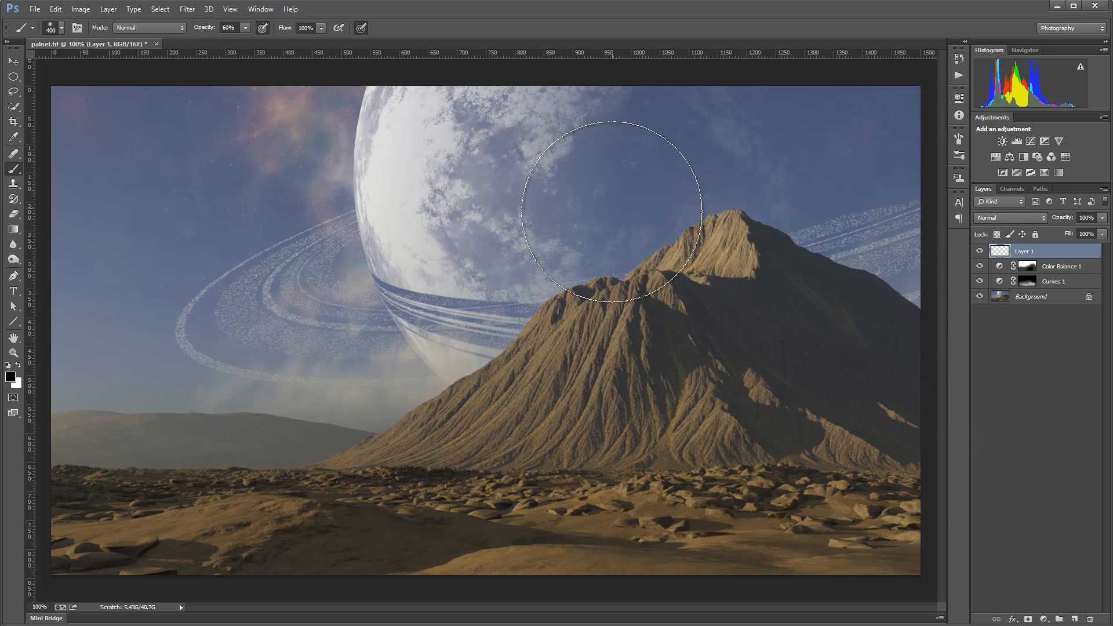
{"action": "right_click", "coordinate": [510, 255]}
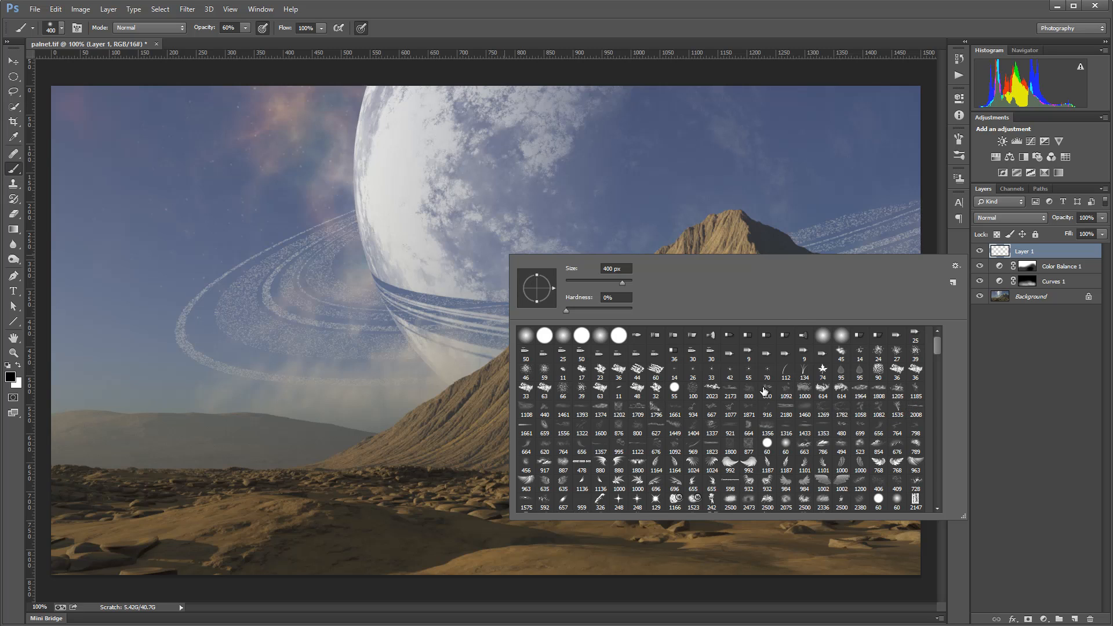
{"action": "left_click", "coordinate": [897, 408]}
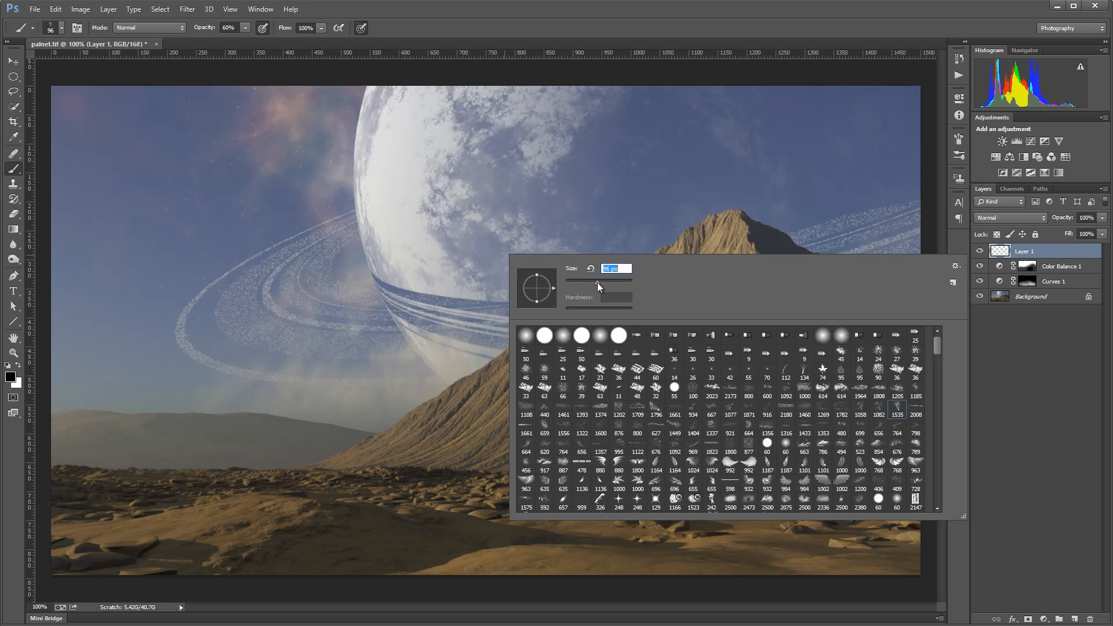
{"action": "left_click", "coordinate": [18, 365]}
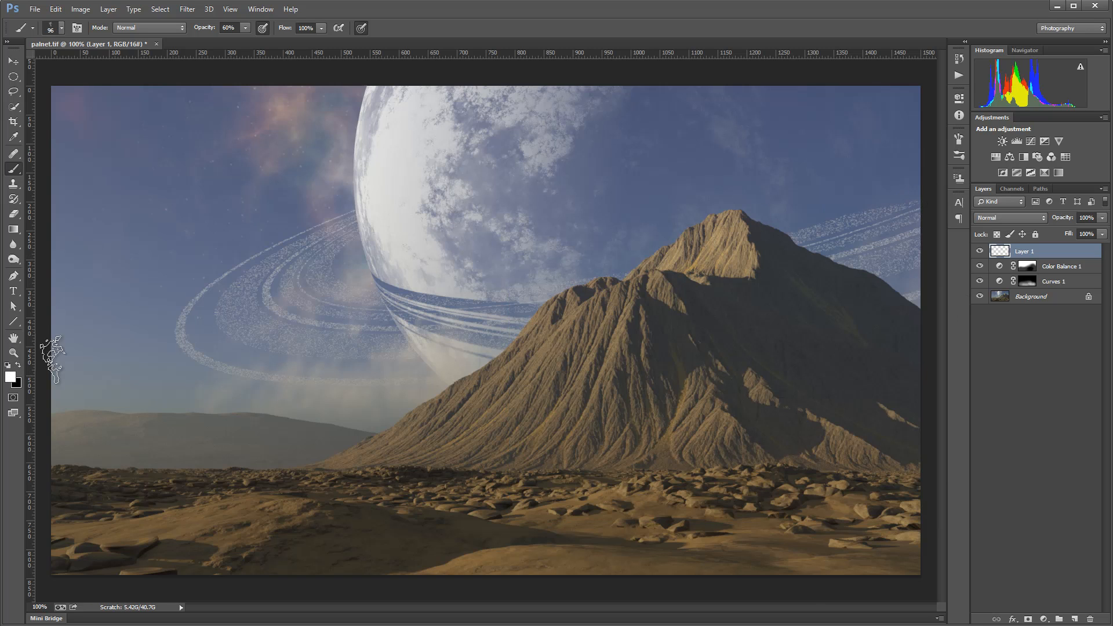
{"action": "left_click", "coordinate": [244, 28]}
{"action": "left_click_drag", "start_coordinate": [247, 41], "coordinate": [298, 42]}
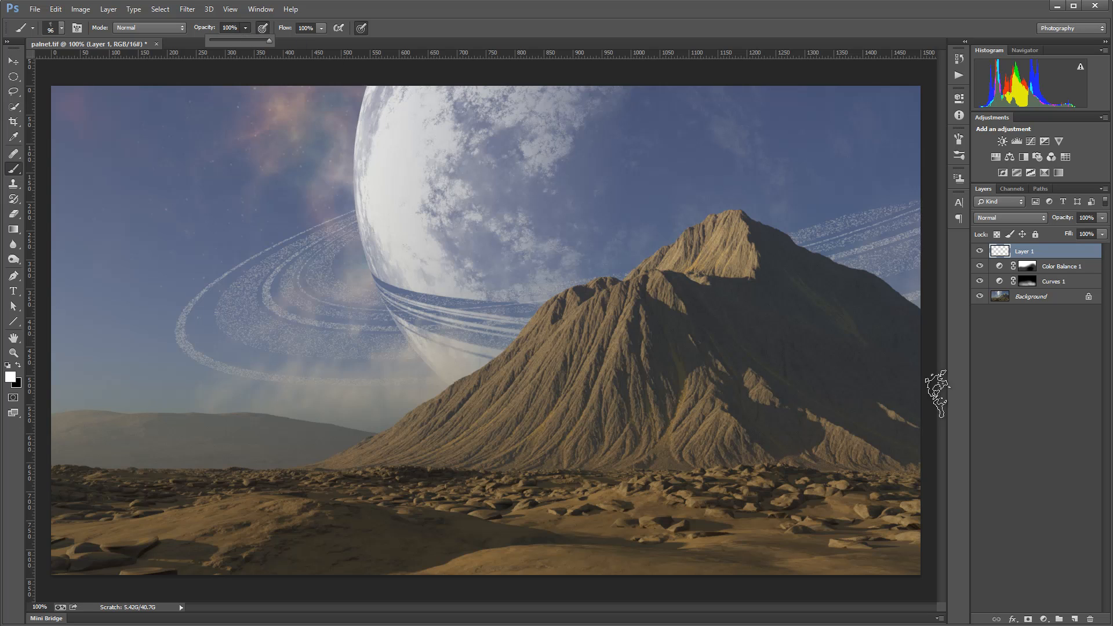
Enlarge the smoke brush to 700 px and paint white mist over the mountain's shaded slope and the rocks below it
{"action": "key", "text": "bracketright"}
{"action": "key", "text": "bracketright"}
{"action": "key", "text": "bracketright"}
{"action": "key", "text": "bracketright"}
{"action": "key", "text": "bracketright"}
{"action": "key", "text": "bracketright"}
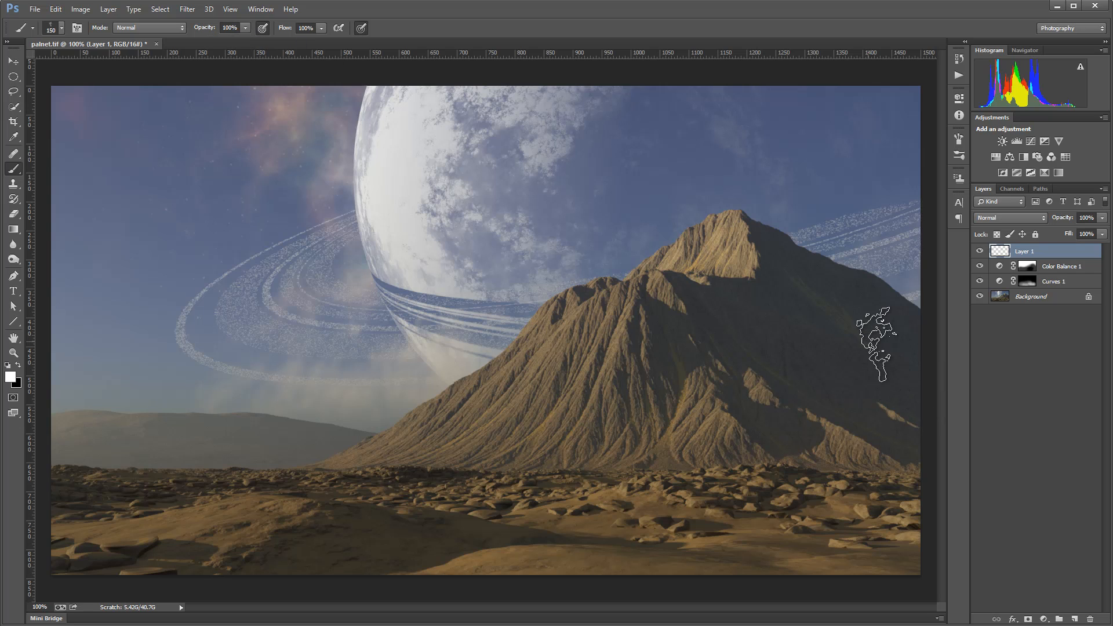
{"action": "key", "text": "bracketright"}
{"action": "key", "text": "bracketright"}
{"action": "key", "text": "bracketright"}
{"action": "key", "text": "bracketright"}
{"action": "key", "text": "bracketright"}
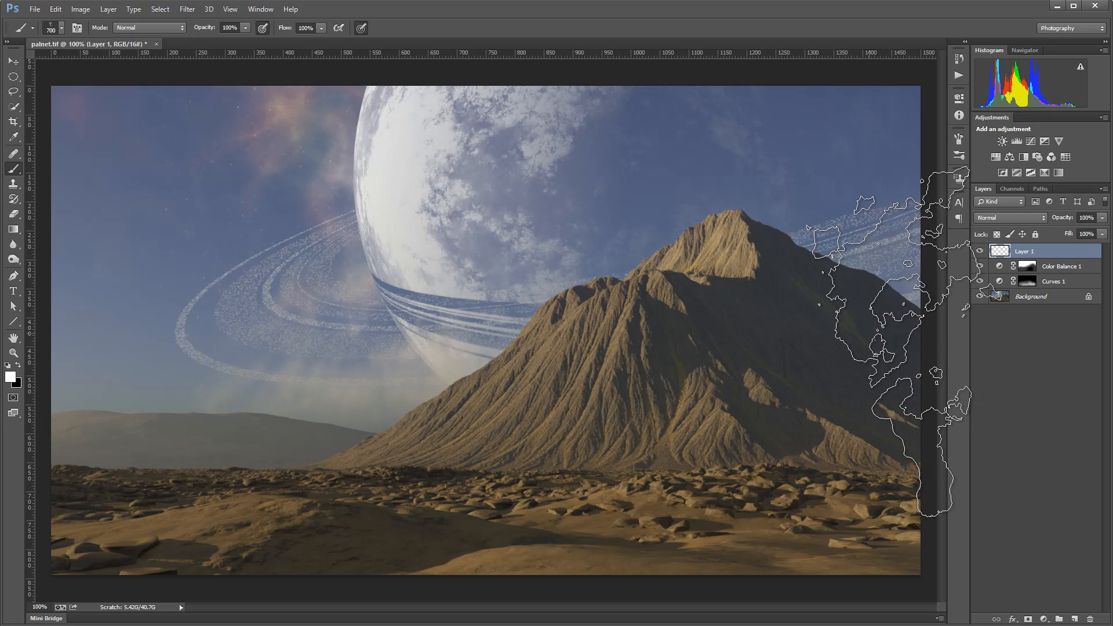
{"action": "mouse_move", "coordinate": [875, 336]}
{"action": "left_mouse_down"}
{"action": "mouse_move", "coordinate": [858, 446]}
{"action": "mouse_move", "coordinate": [884, 510]}
{"action": "left_mouse_up"}
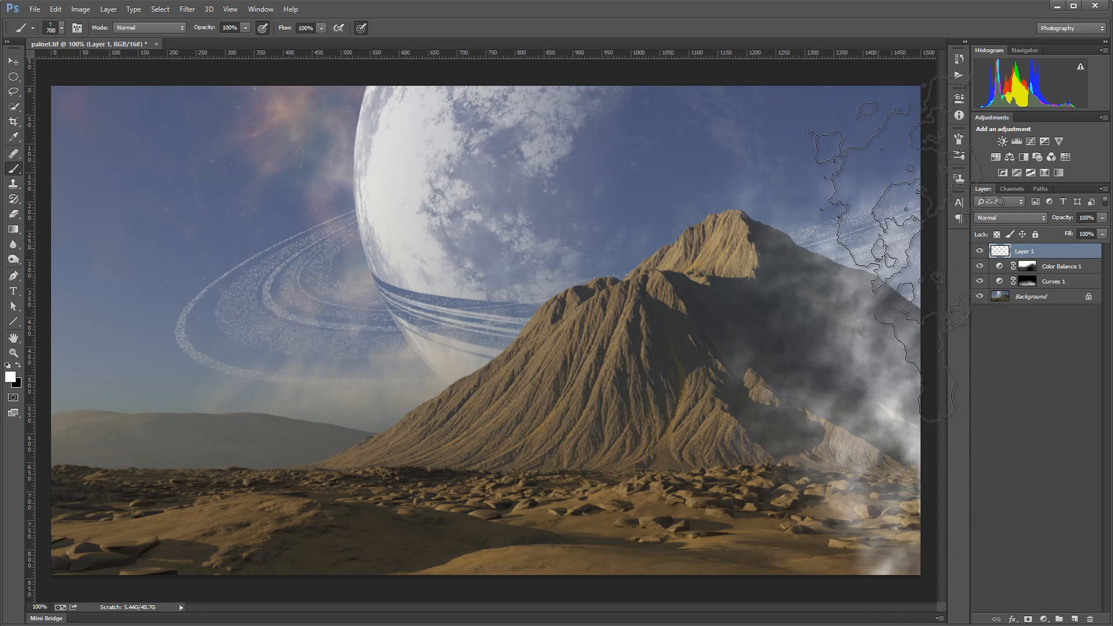
Switch to the 2023 cloud brush at 75 px and make Layer 1 the active layer
{"action": "key", "text": "bracketleft"}
{"action": "key", "text": "bracketleft"}
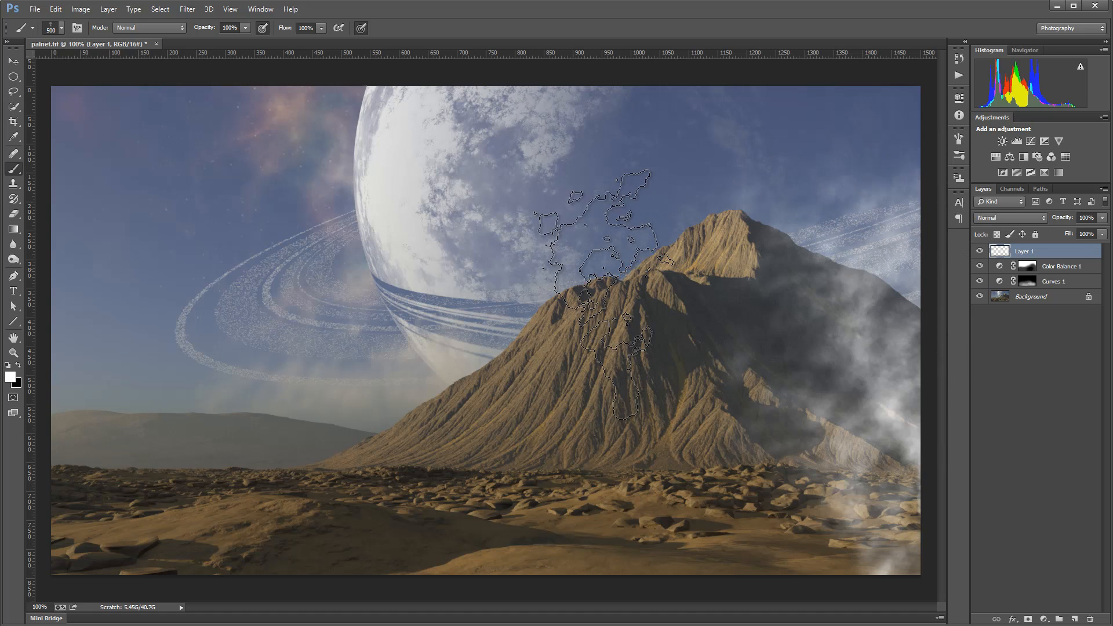
{"action": "right_click", "coordinate": [424, 307]}
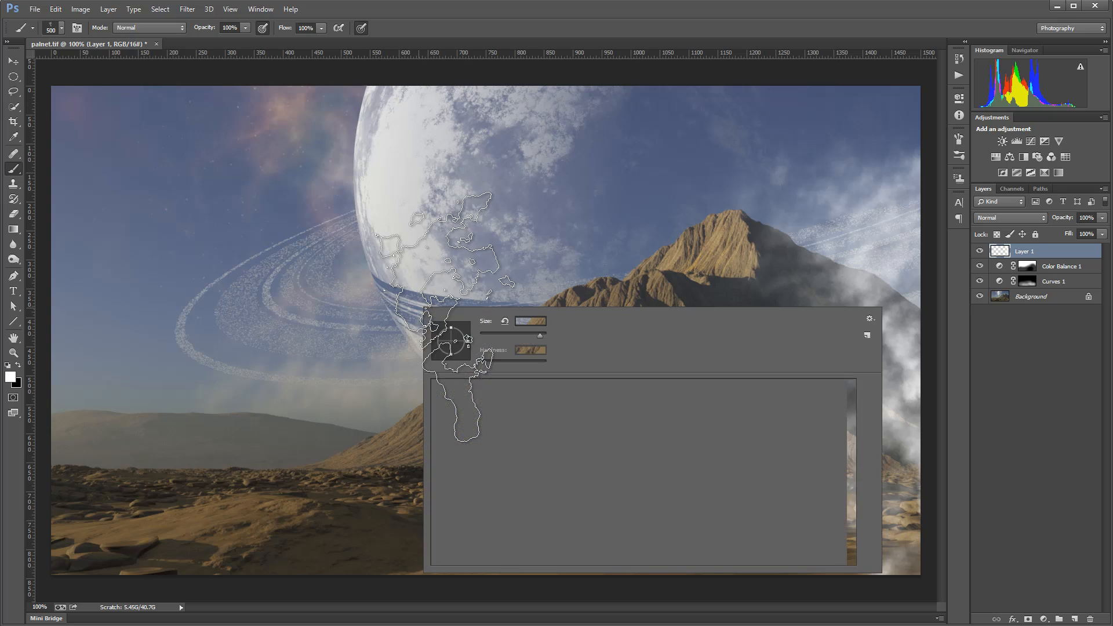
{"action": "left_click", "coordinate": [625, 442]}
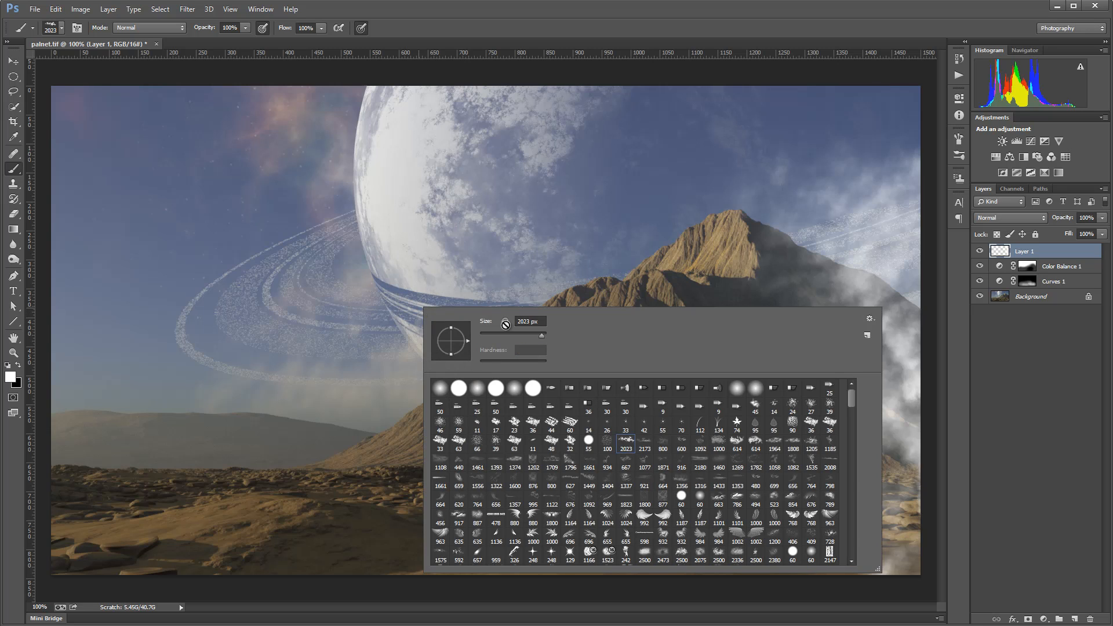
{"action": "mouse_move", "coordinate": [516, 336]}
{"action": "left_mouse_down"}
{"action": "mouse_move", "coordinate": [489, 336]}
{"action": "mouse_move", "coordinate": [505, 337]}
{"action": "left_mouse_up"}
{"action": "left_click", "coordinate": [1053, 430]}
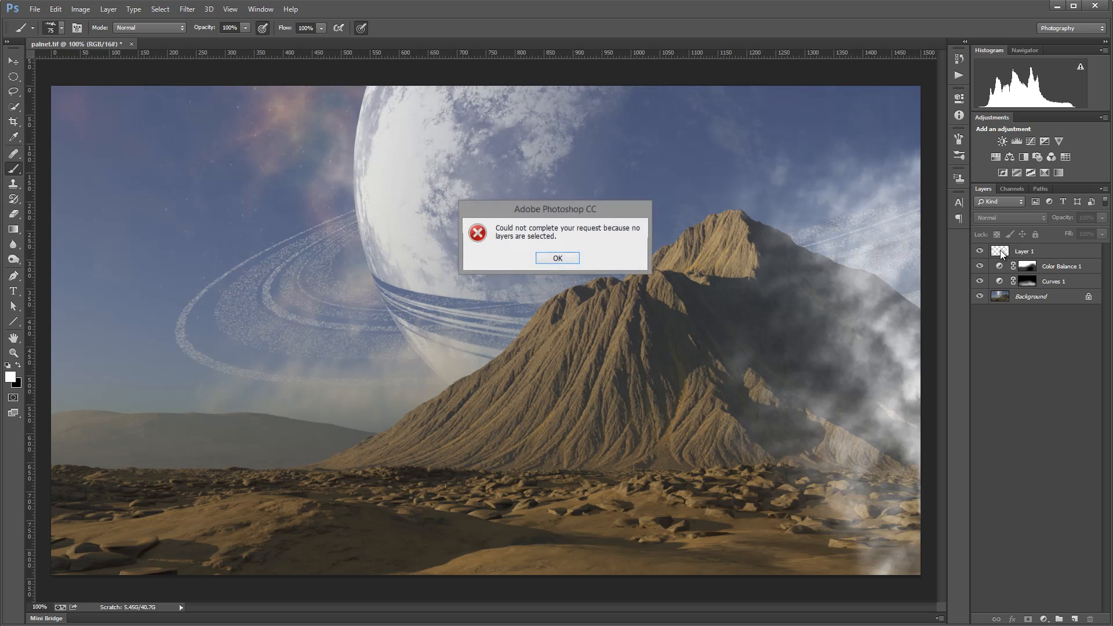
{"action": "left_click", "coordinate": [562, 257]}
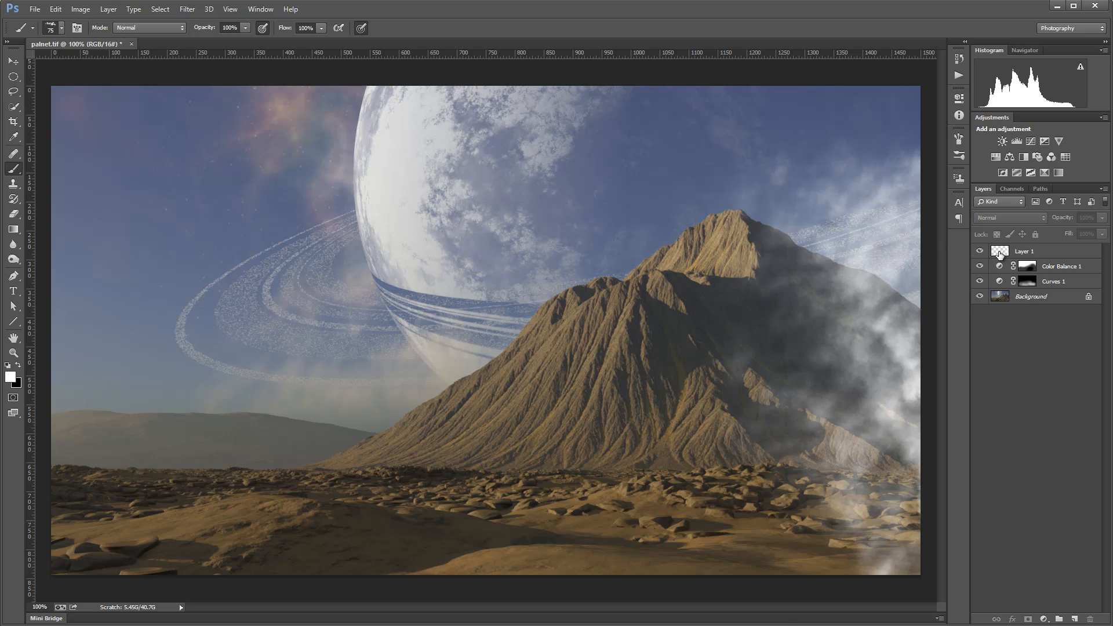
{"action": "left_click", "coordinate": [1001, 253]}
Stamp a cloud at the mountain's base at 800 px, and two more at 600 px below the distant hills and over the near foreground
{"action": "key", "text": "bracketright"}
{"action": "key", "text": "bracketright"}
{"action": "key", "text": "bracketright"}
{"action": "key", "text": "bracketright"}
{"action": "key", "text": "bracketright"}
{"action": "key", "text": "bracketright"}
{"action": "key", "text": "bracketright"}
{"action": "key", "text": "bracketright"}
{"action": "key", "text": "bracketright"}
{"action": "key", "text": "bracketright"}
{"action": "key", "text": "bracketright"}
{"action": "key", "text": "bracketright"}
{"action": "key", "text": "bracketright"}
{"action": "key", "text": "bracketright"}
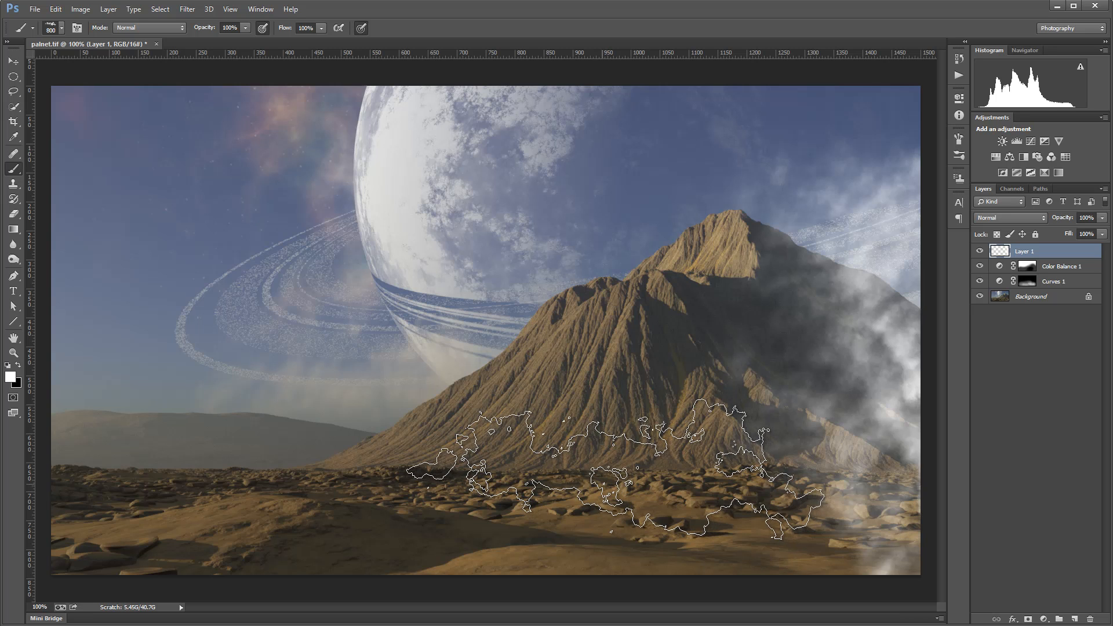
{"action": "left_click", "coordinate": [614, 469]}
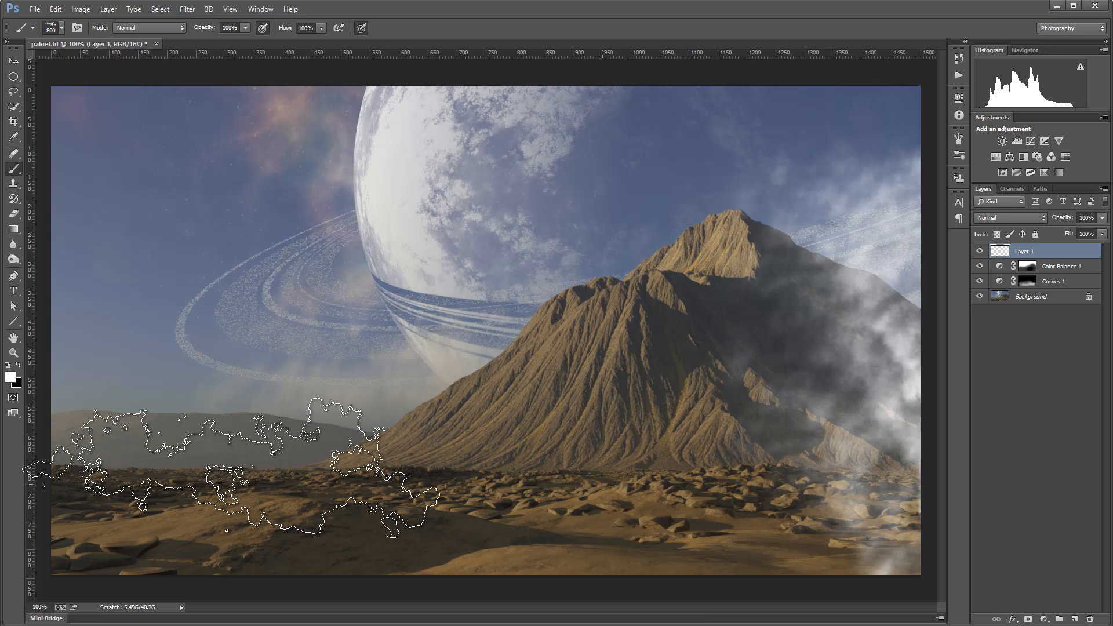
{"action": "key", "text": "bracketleft"}
{"action": "key", "text": "bracketleft"}
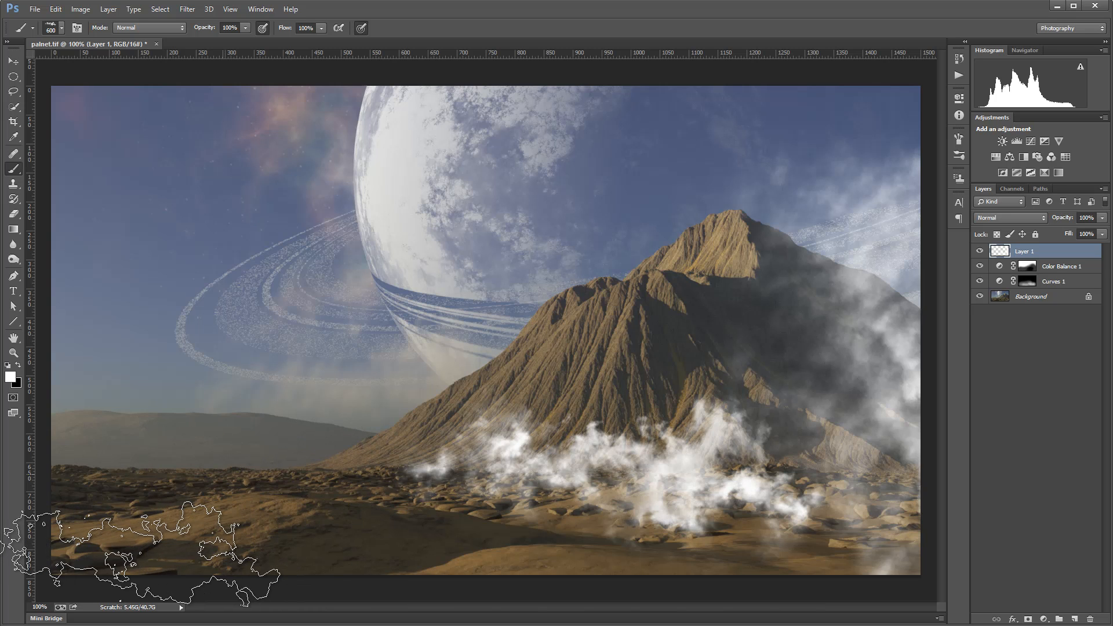
{"action": "left_click", "coordinate": [230, 499]}
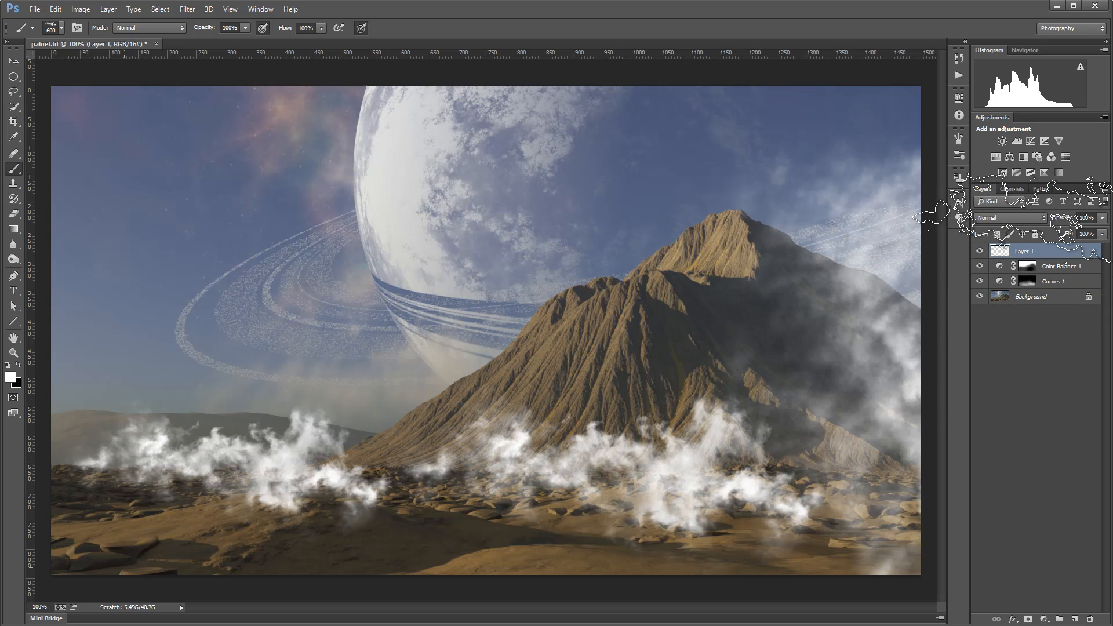
{"action": "left_click", "coordinate": [168, 545]}
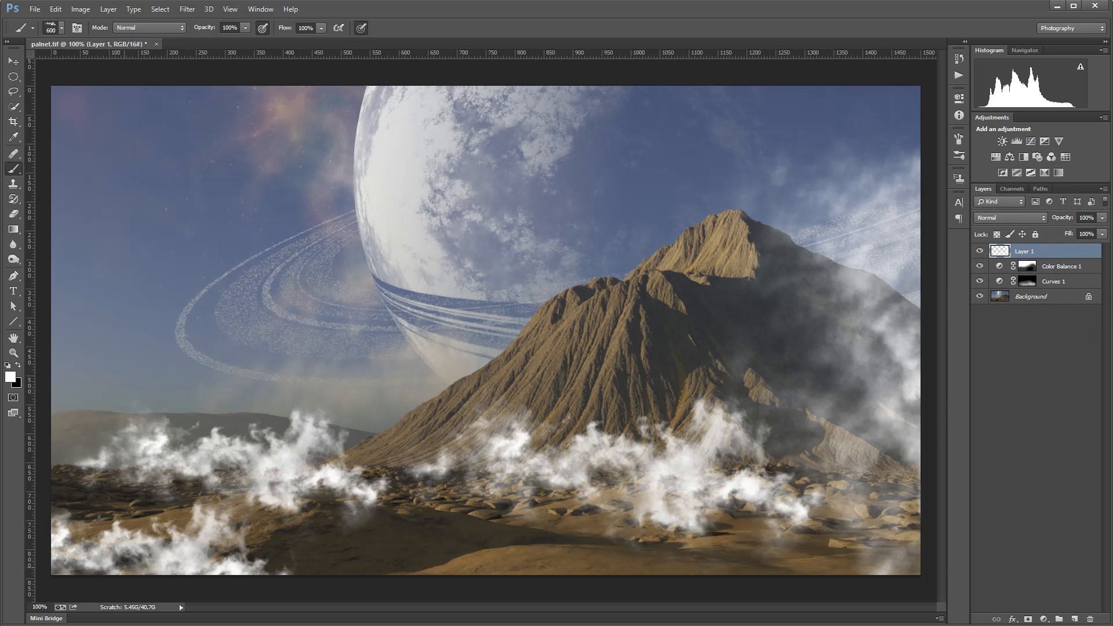
Set Layer 1's blend mode to Soft Light and its fill to 50%
{"action": "left_click", "coordinate": [1025, 219]}
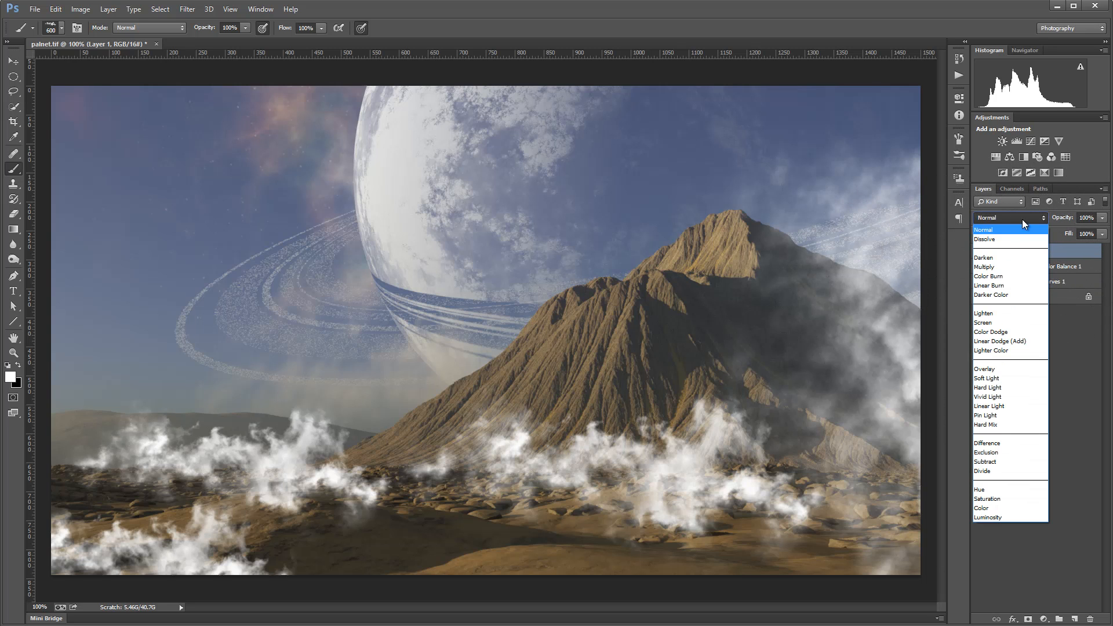
{"action": "left_click", "coordinate": [1020, 378]}
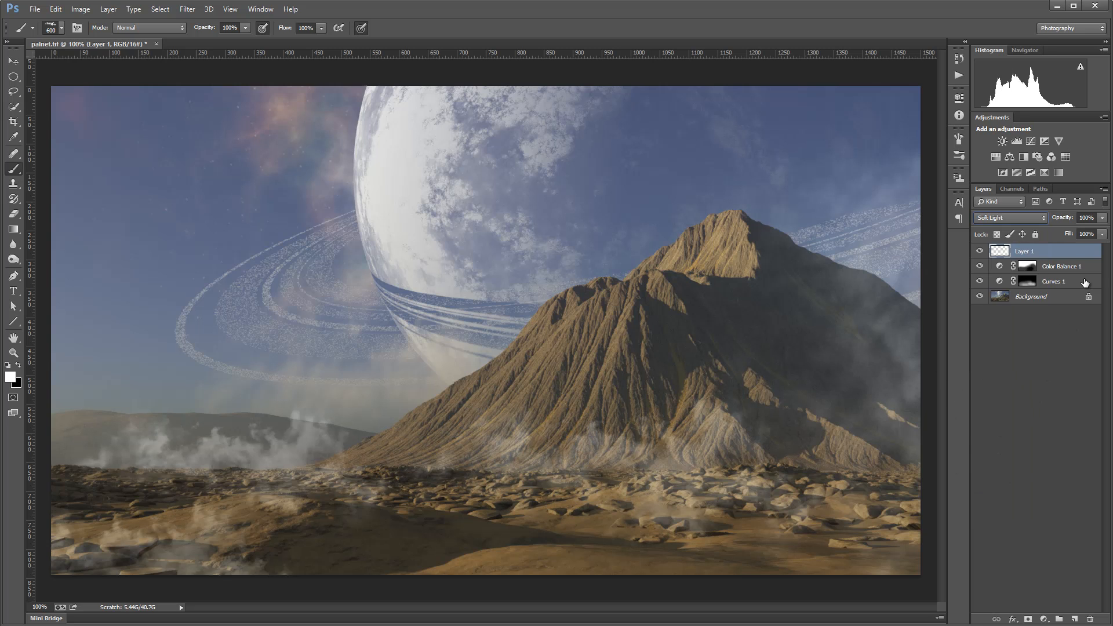
{"action": "left_click", "coordinate": [1100, 235]}
{"action": "left_click_drag", "start_coordinate": [1083, 246], "coordinate": [1057, 247]}
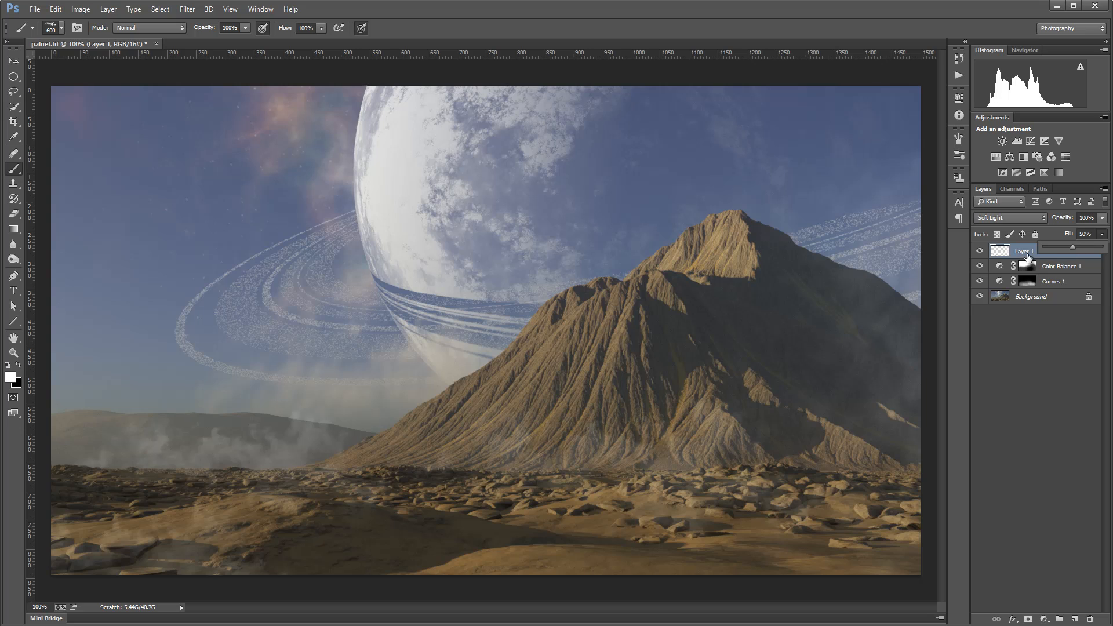
{"action": "left_click", "coordinate": [1081, 310]}
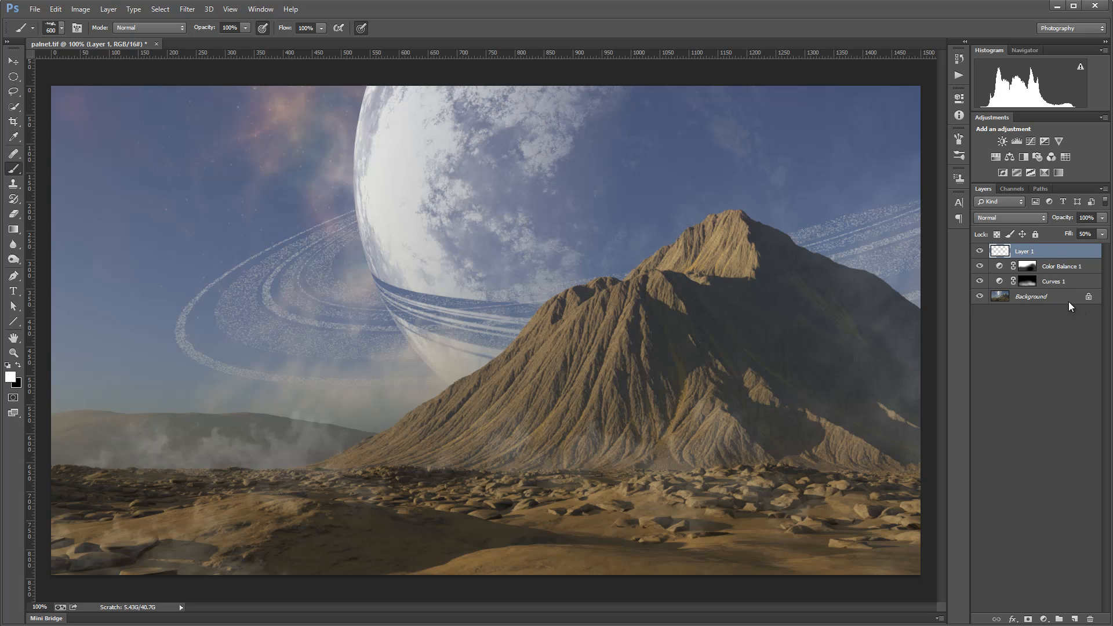
Stamp all visible layers into a new layer and open it in Filter Forge 4
{"action": "key", "text": "ctrl+shift+alt+e"}
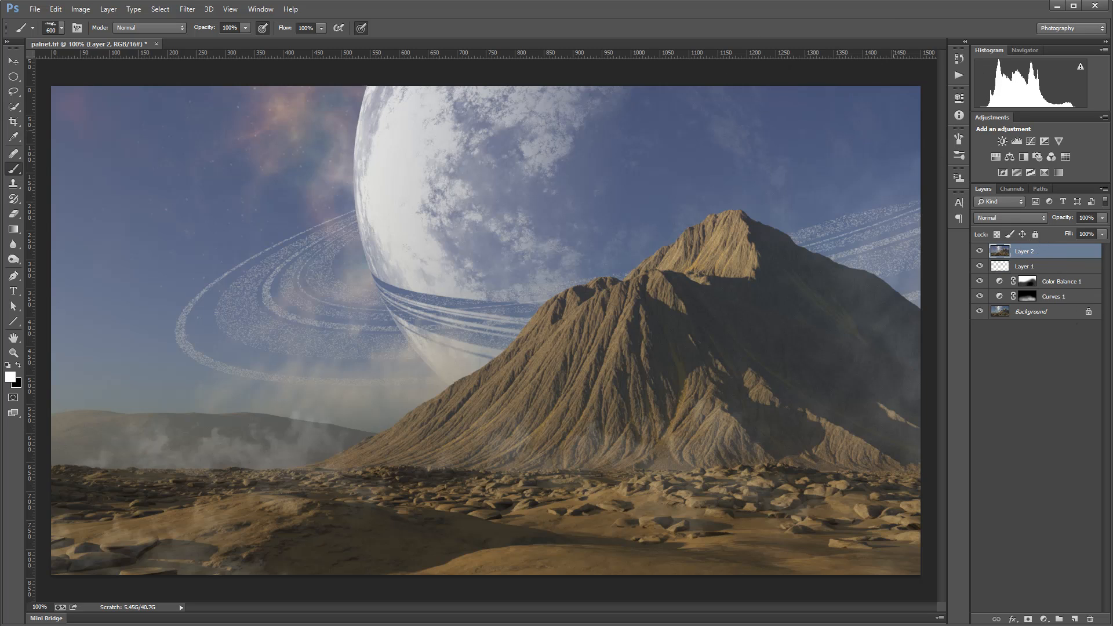
{"action": "left_click", "coordinate": [187, 9]}
{"action": "mouse_move", "coordinate": [258, 253]}
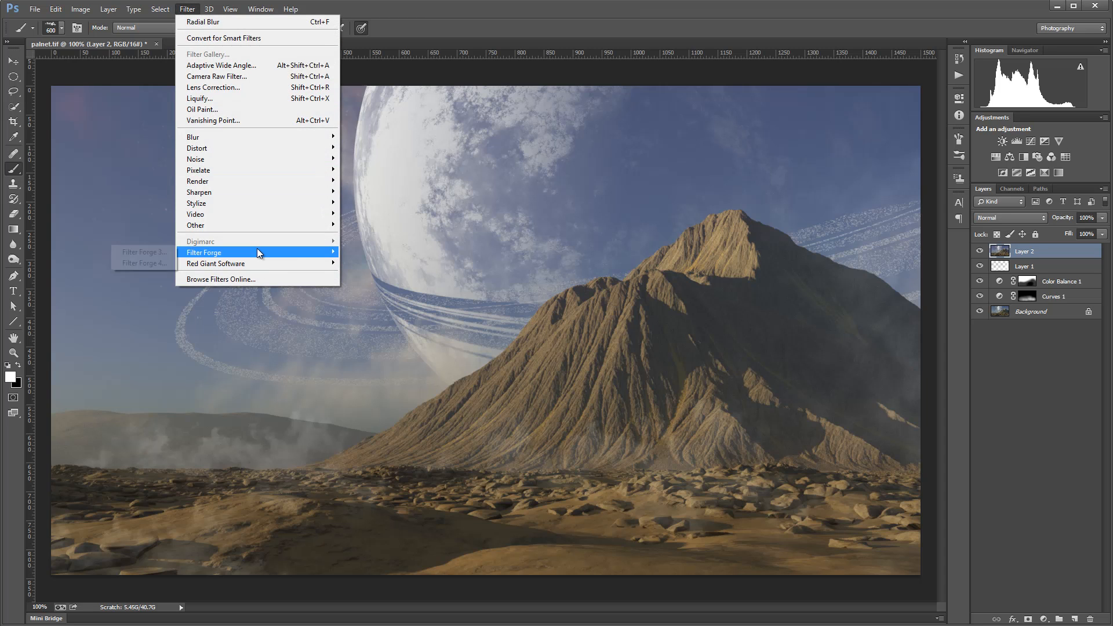
{"action": "left_click", "coordinate": [142, 263]}
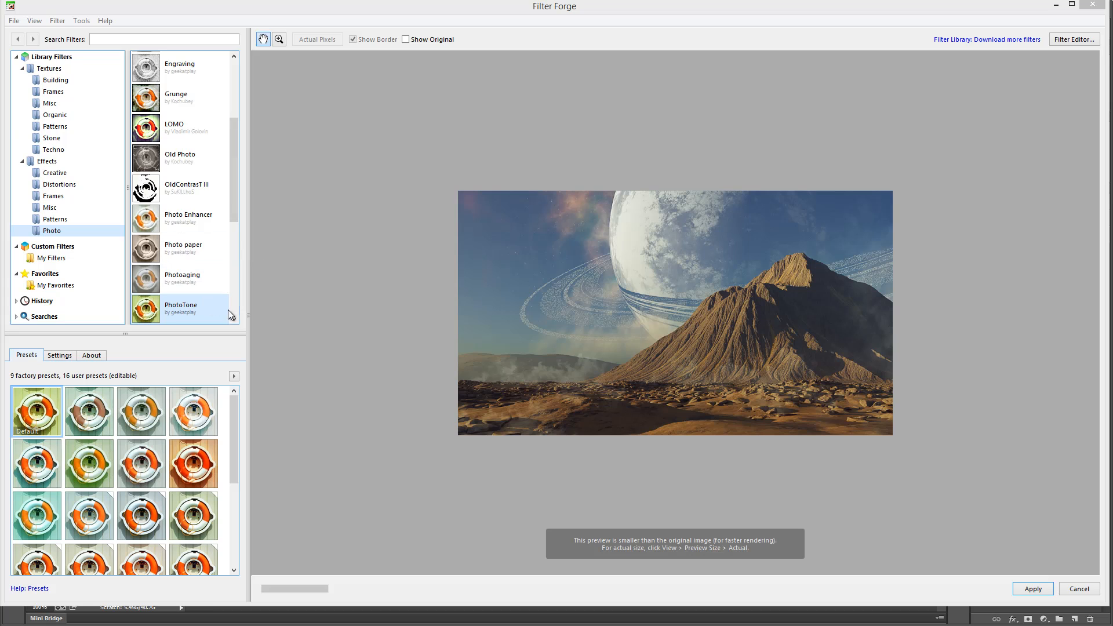
Compare several PhotoTone presets on the image and apply the first preset of the fourth row
{"action": "left_click", "coordinate": [234, 487]}
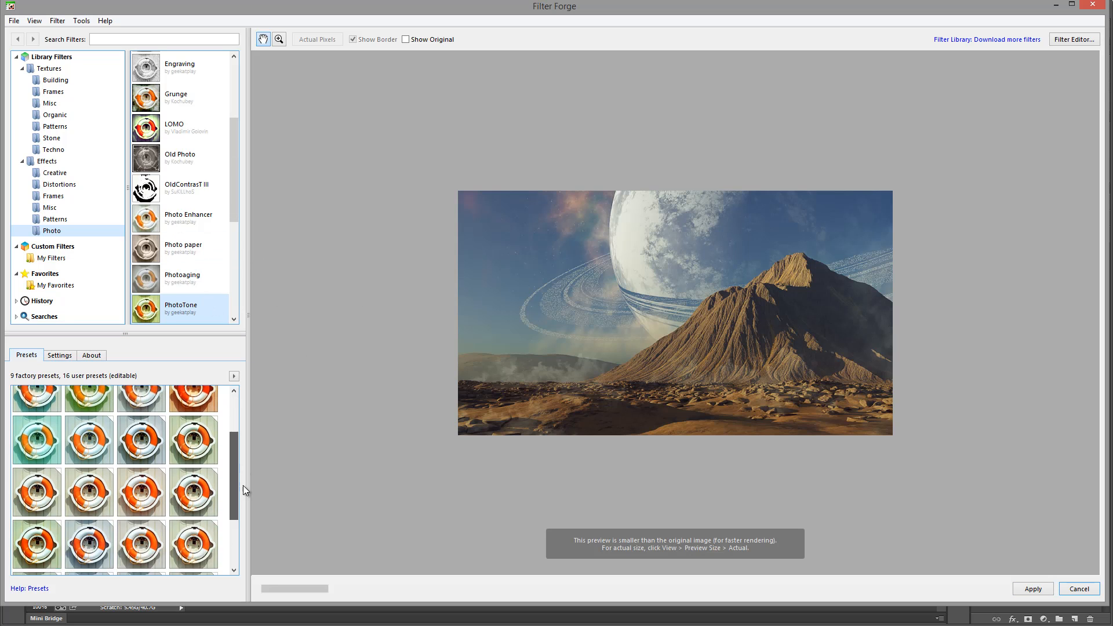
{"action": "left_click", "coordinate": [48, 400]}
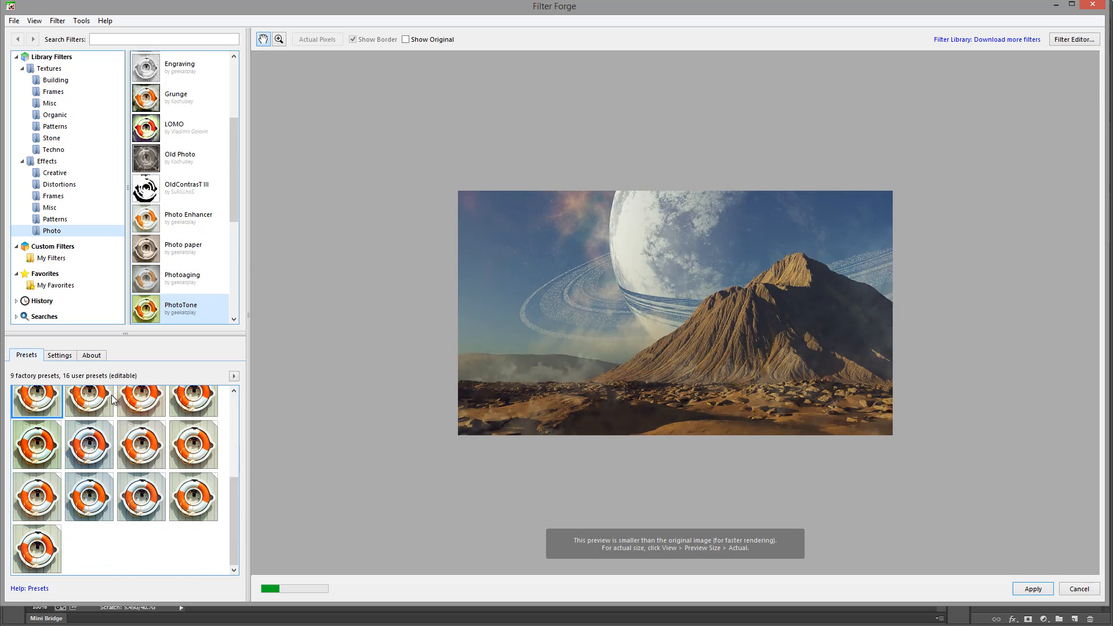
{"action": "left_click", "coordinate": [71, 404]}
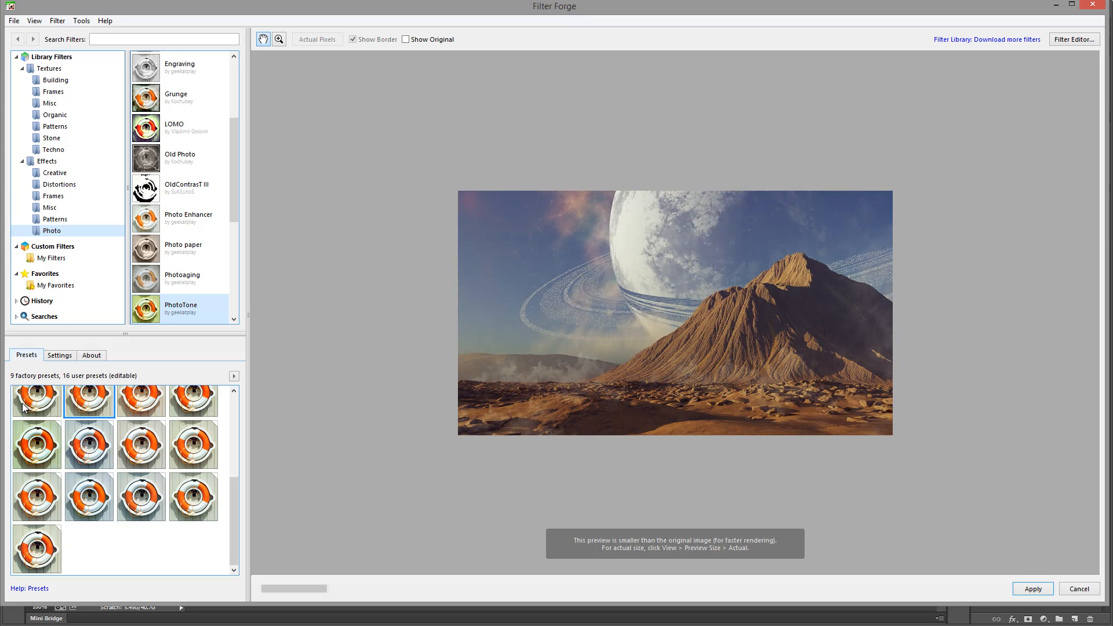
{"action": "left_click", "coordinate": [93, 497]}
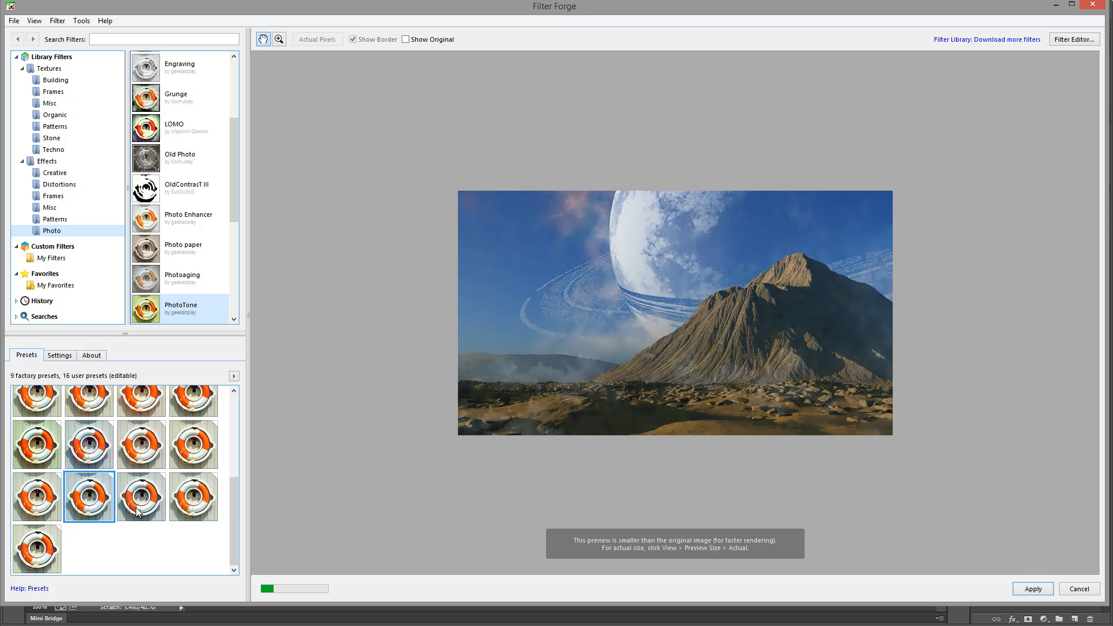
{"action": "left_click", "coordinate": [132, 510]}
{"action": "left_click", "coordinate": [51, 398]}
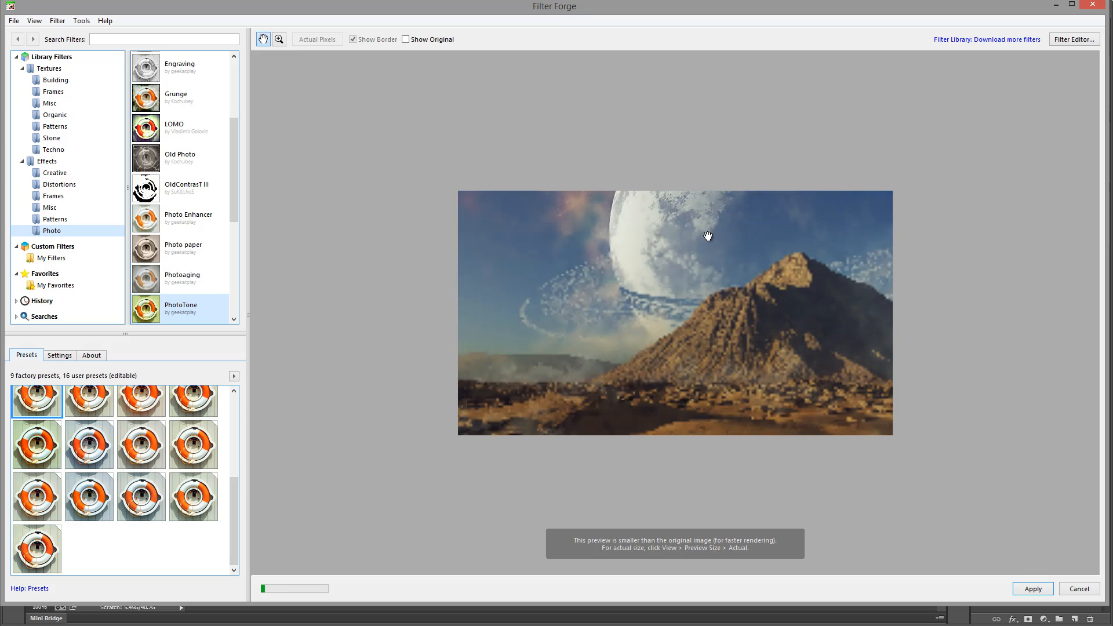
{"action": "left_click", "coordinate": [1033, 589]}
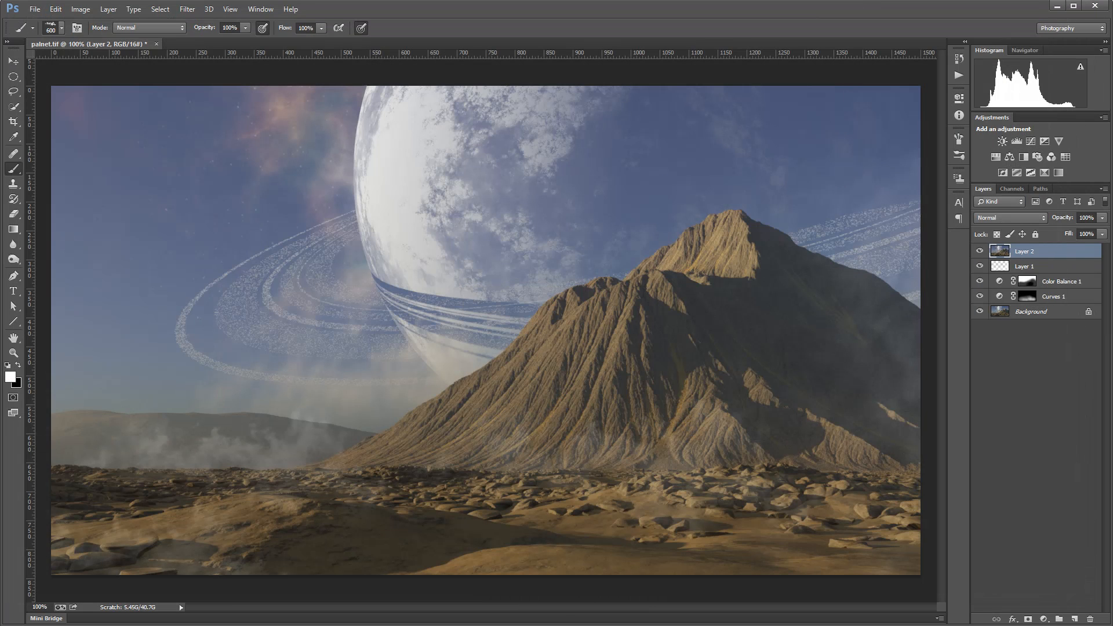
Restore the PhotoTone effect on Layer 2 and reduce the layer's fill to 84%
{"action": "key", "text": "ctrl+z"}
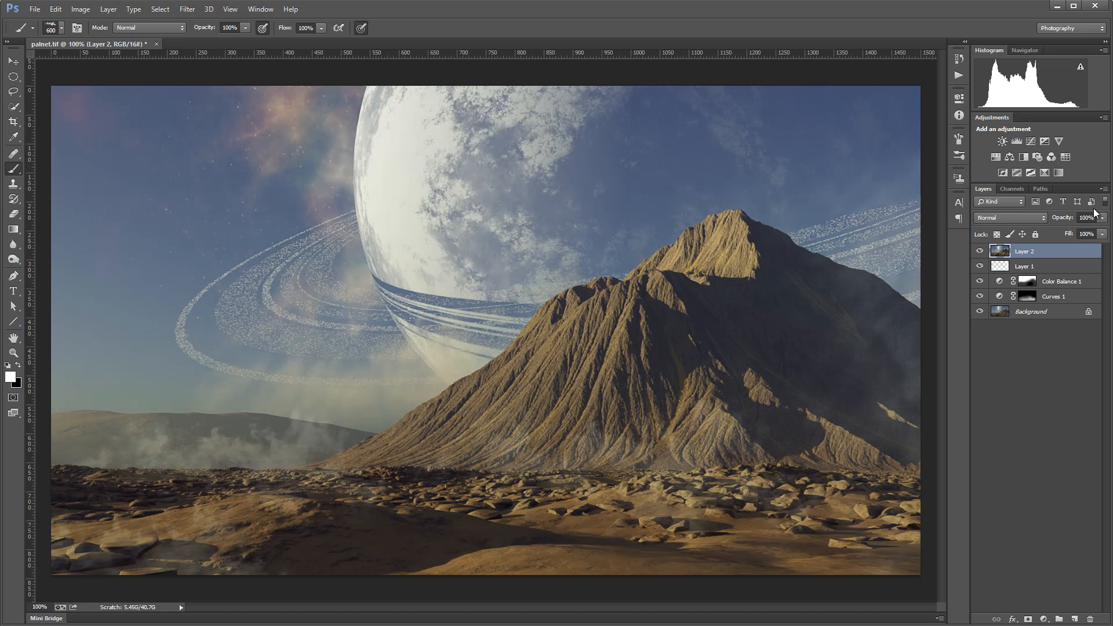
{"action": "left_click", "coordinate": [1102, 234]}
{"action": "left_click_drag", "start_coordinate": [1048, 248], "coordinate": [1093, 246]}
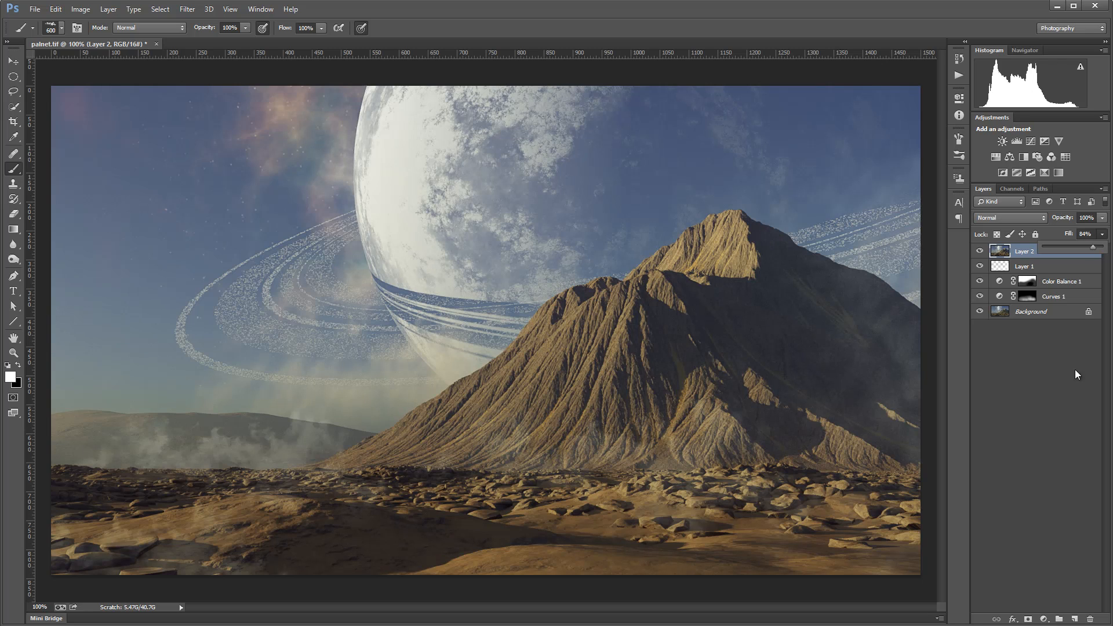
Add a Curves adjustment layer above Layer 2 and pull its RGB white point down to output 0 at input 255
{"action": "left_click", "coordinate": [1044, 619]}
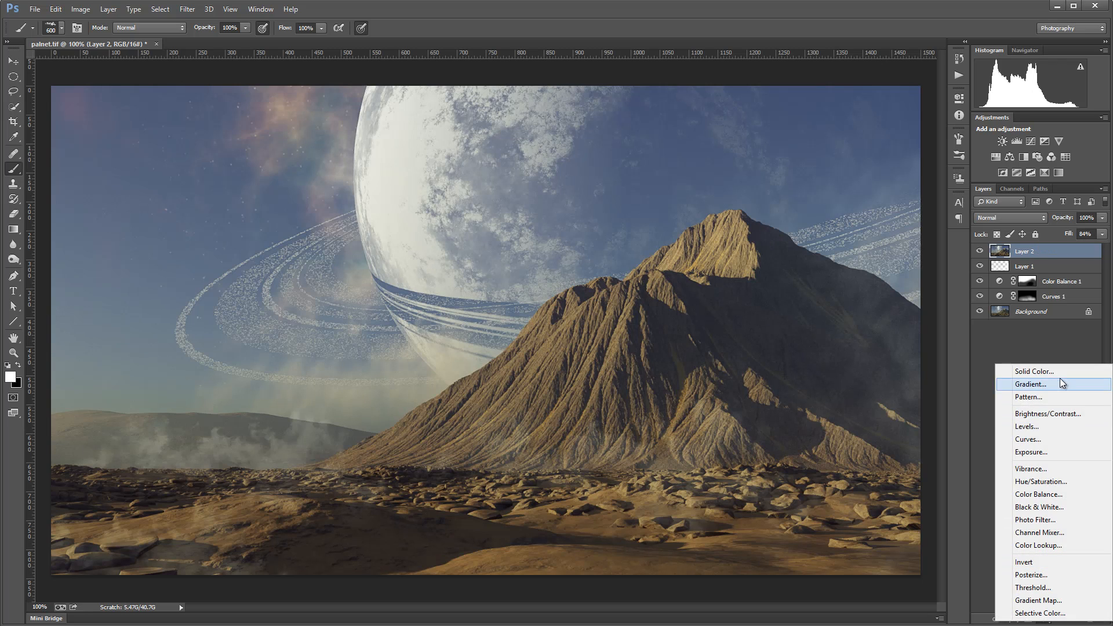
{"action": "left_click", "coordinate": [1061, 440]}
{"action": "left_click_drag", "start_coordinate": [921, 154], "coordinate": [921, 301]}
Fill the Curves 2 mask with black inside a rectangular selection slightly inset from the image edges, and deselect
{"action": "left_click", "coordinate": [13, 76]}
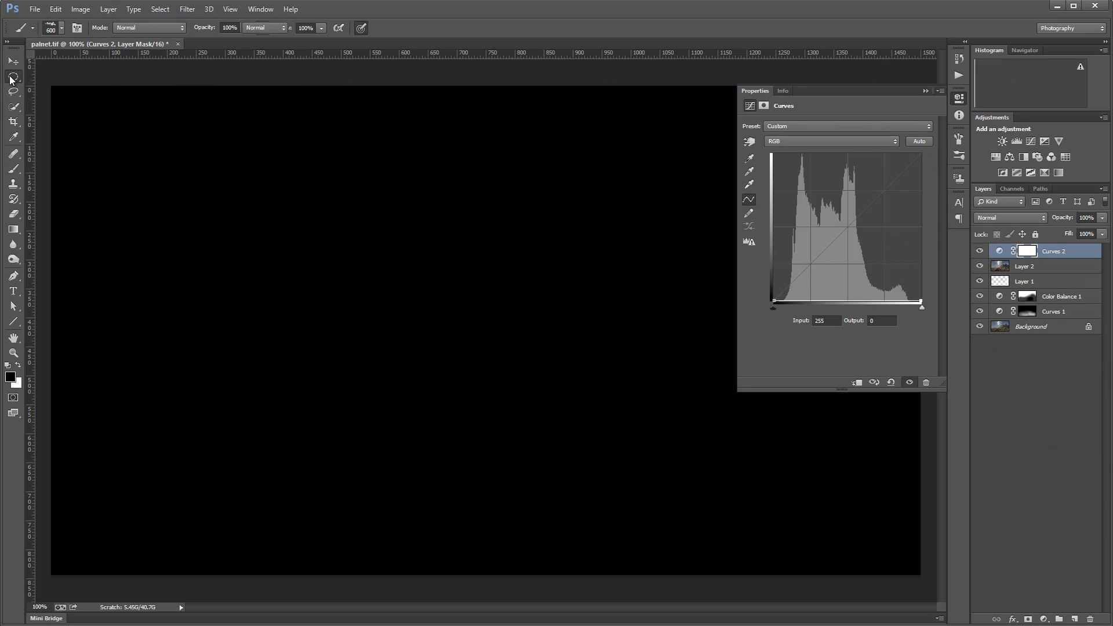
{"action": "right_click", "coordinate": [16, 80]}
{"action": "left_click", "coordinate": [51, 76]}
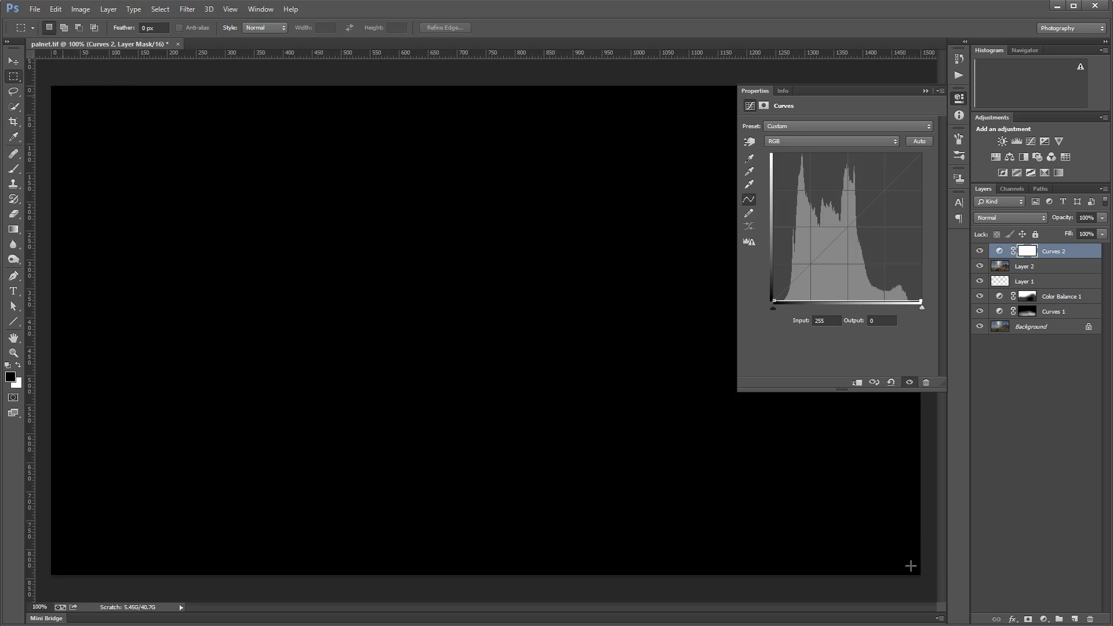
{"action": "left_click_drag", "start_coordinate": [911, 566], "coordinate": [911, 567]}
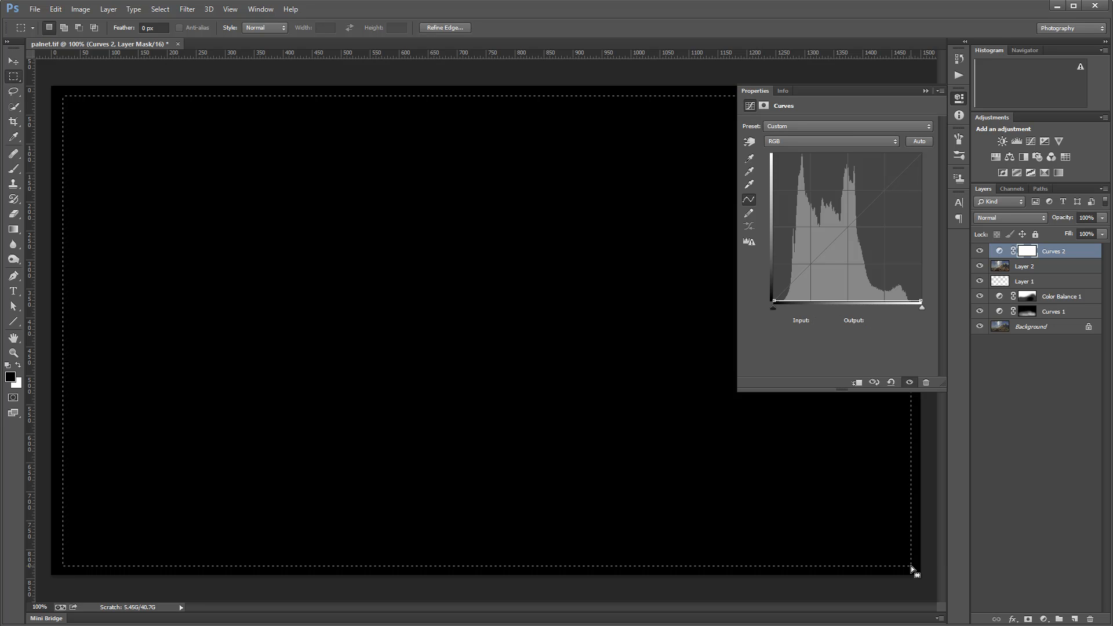
{"action": "key", "text": "alt+BackSpace"}
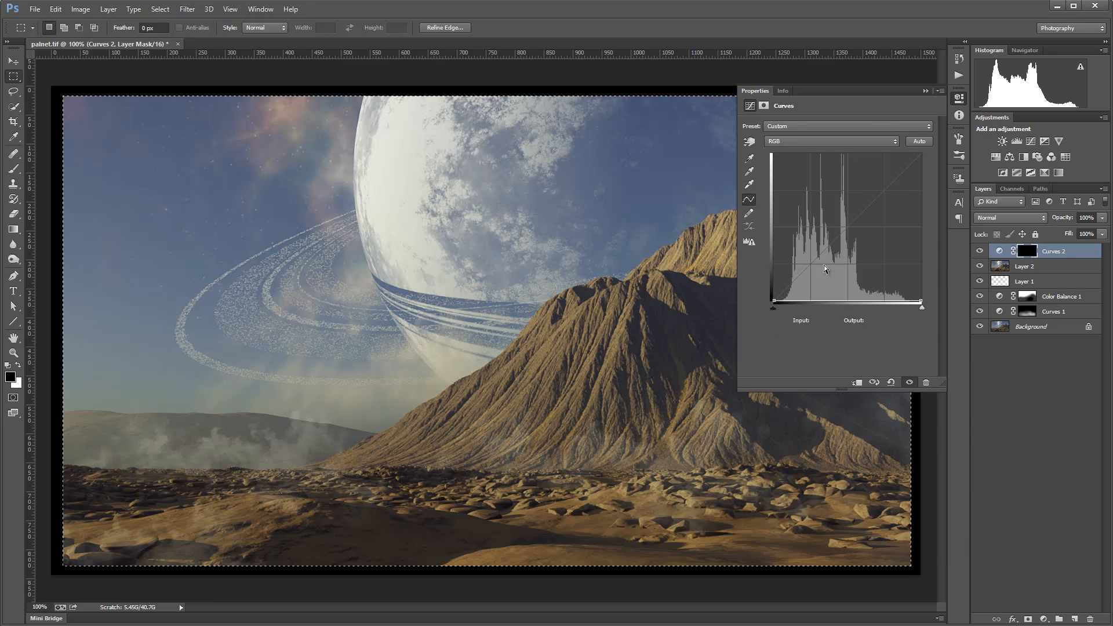
{"action": "key", "text": "ctrl+d"}
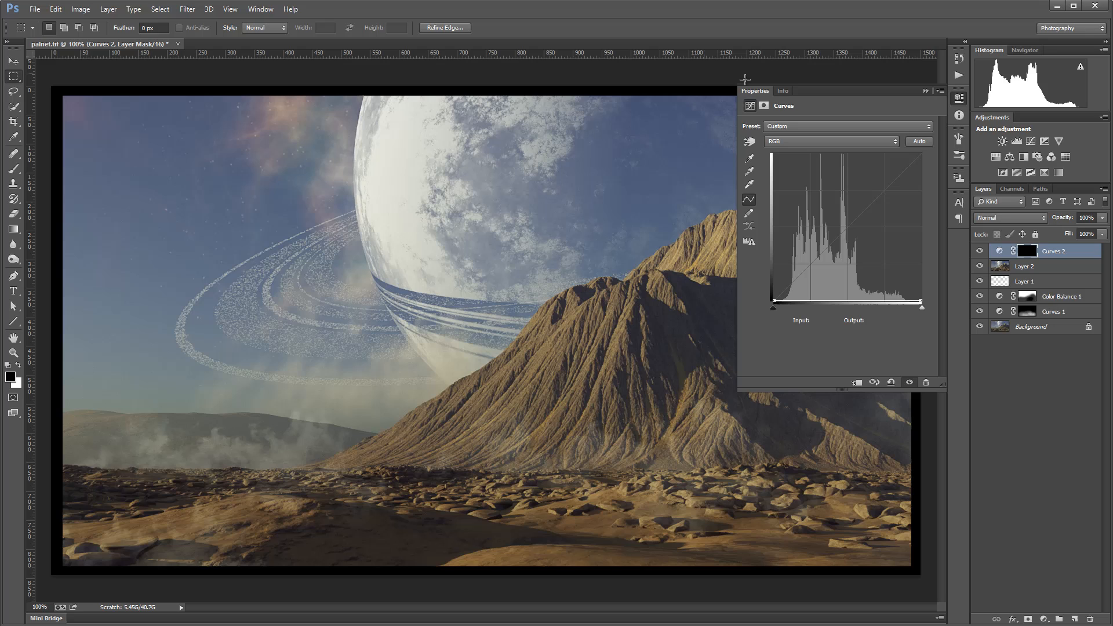
Feather the Curves 2 mask by 75.3 px and set the layer's blend mode to Soft Light
{"action": "left_click", "coordinate": [765, 106]}
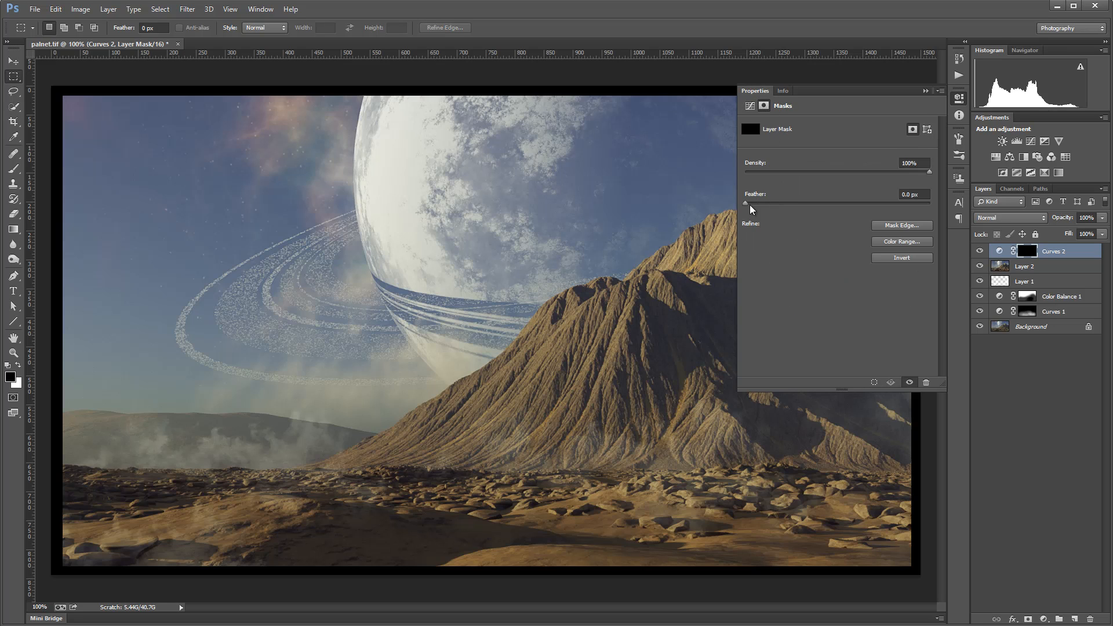
{"action": "left_click_drag", "start_coordinate": [746, 204], "coordinate": [854, 208]}
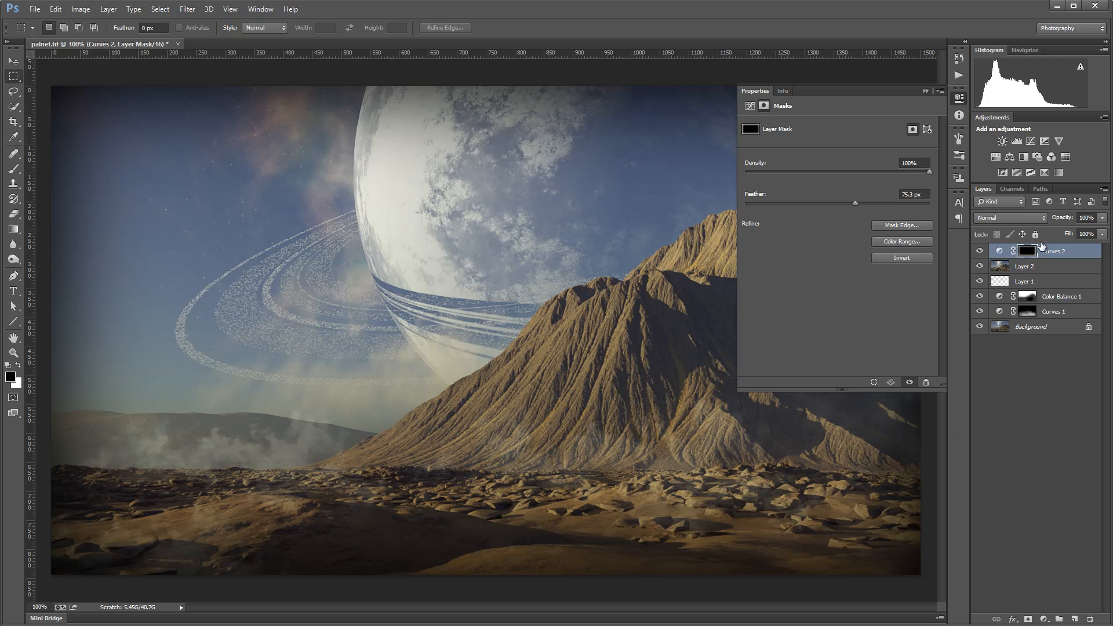
{"action": "left_click", "coordinate": [1031, 218]}
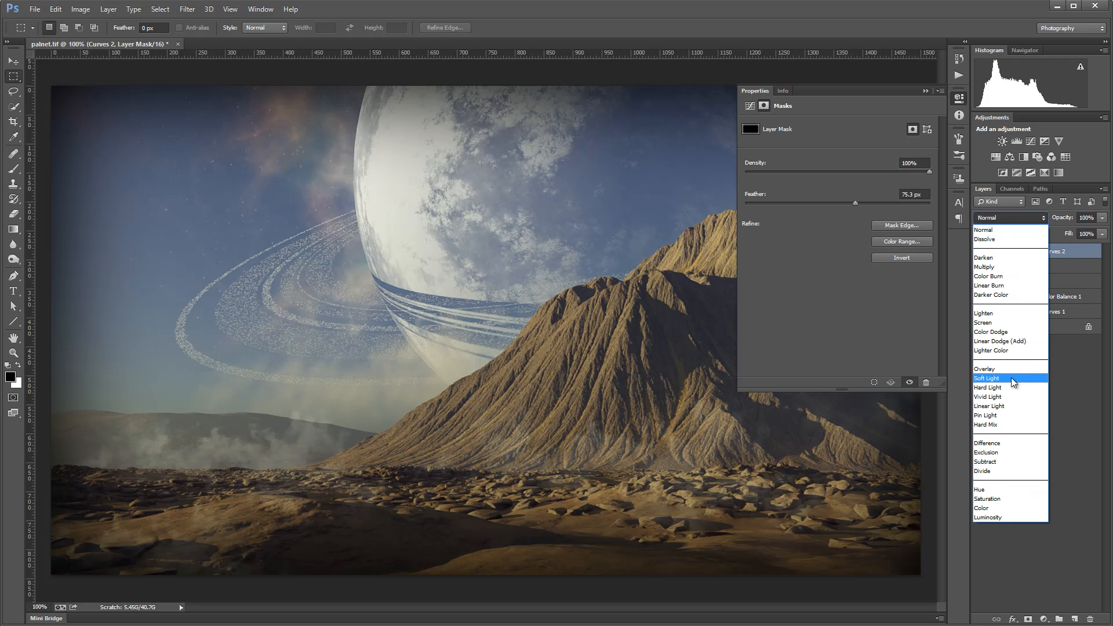
{"action": "left_click", "coordinate": [1011, 381]}
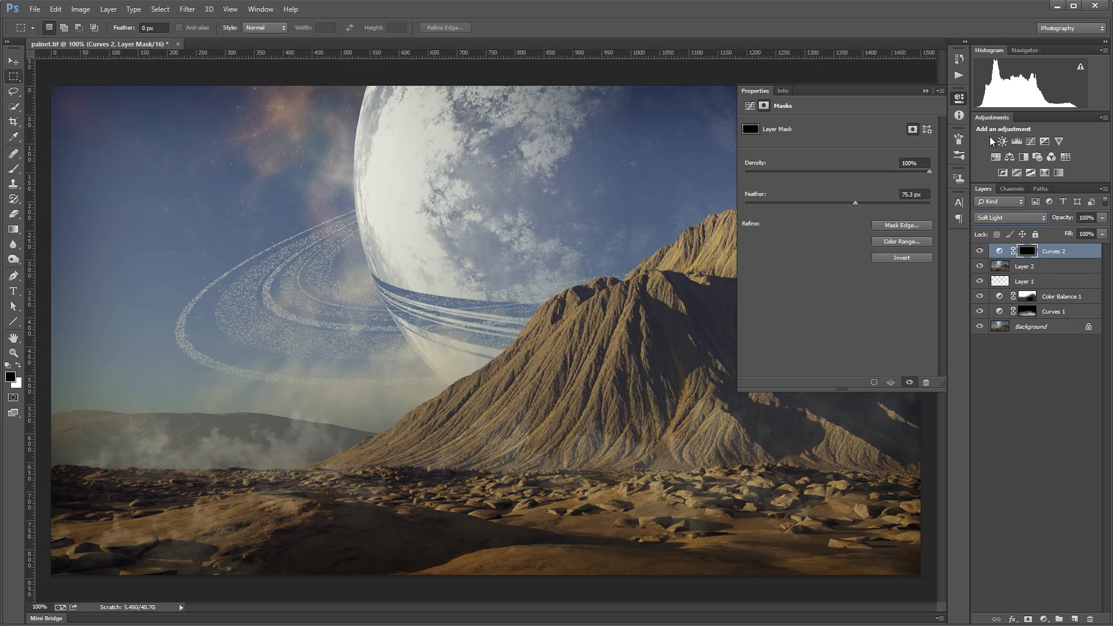
{"action": "left_click", "coordinate": [959, 98]}
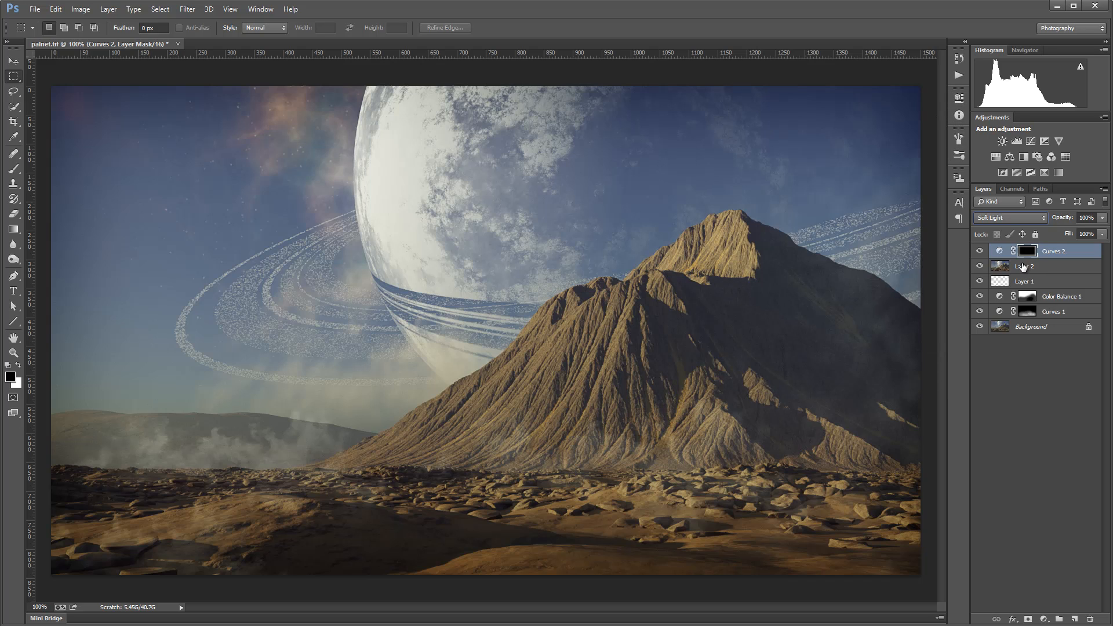
Stamp all visible layers into a new layer above Curves 2 and set its blend mode to Overlay
{"action": "left_click", "coordinate": [22, 355]}
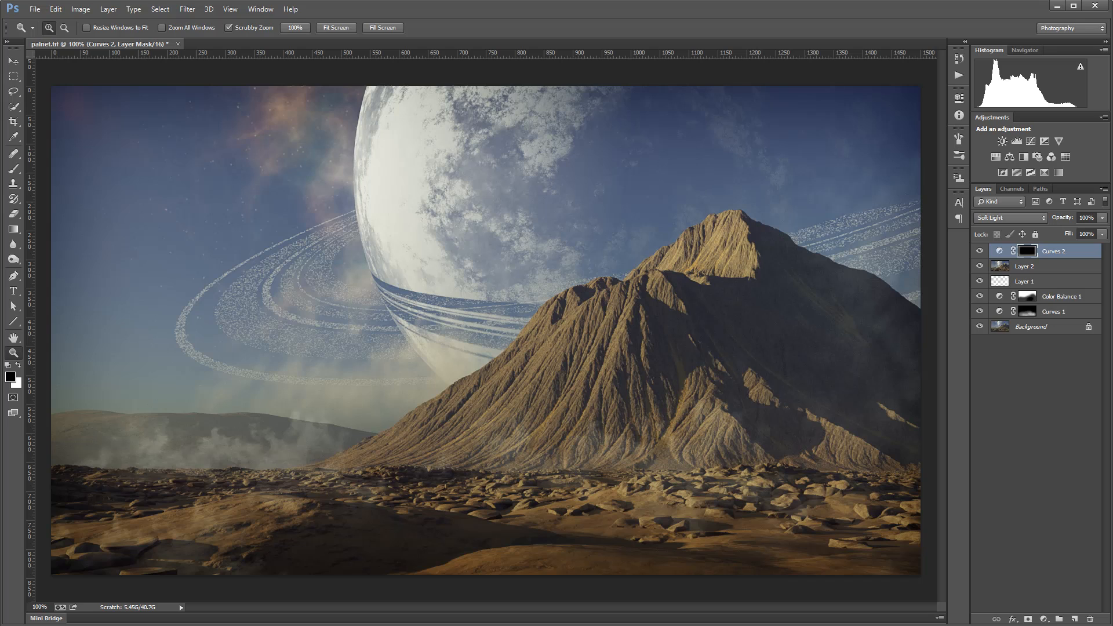
{"action": "left_click", "coordinate": [1069, 249]}
{"action": "key", "text": "ctrl+shift+alt+n"}
{"action": "key", "text": "x"}
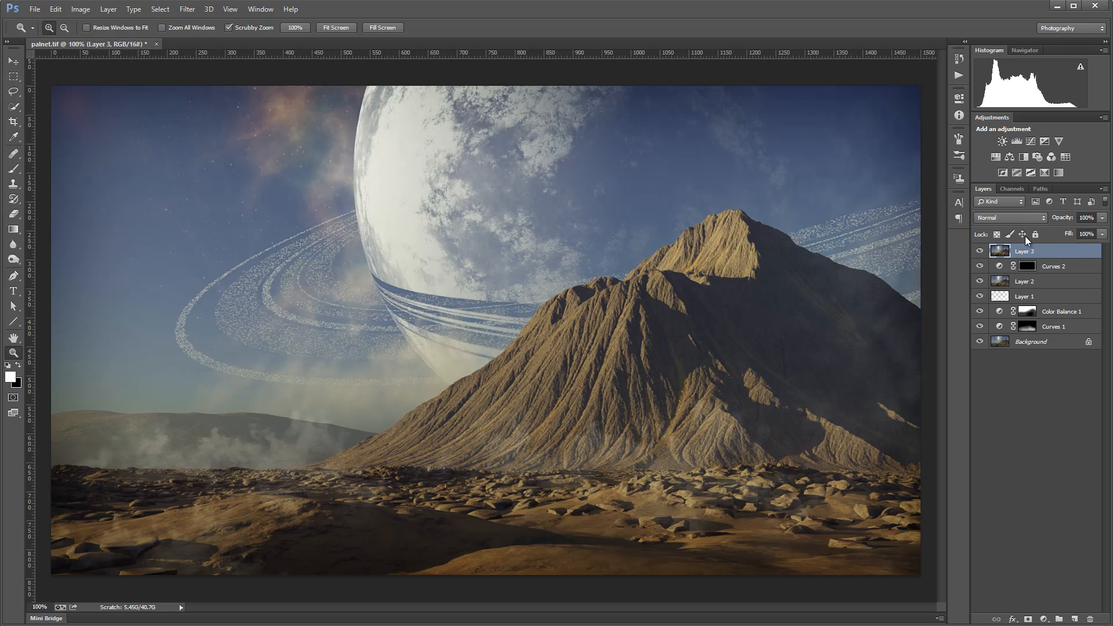
{"action": "left_click", "coordinate": [1032, 218]}
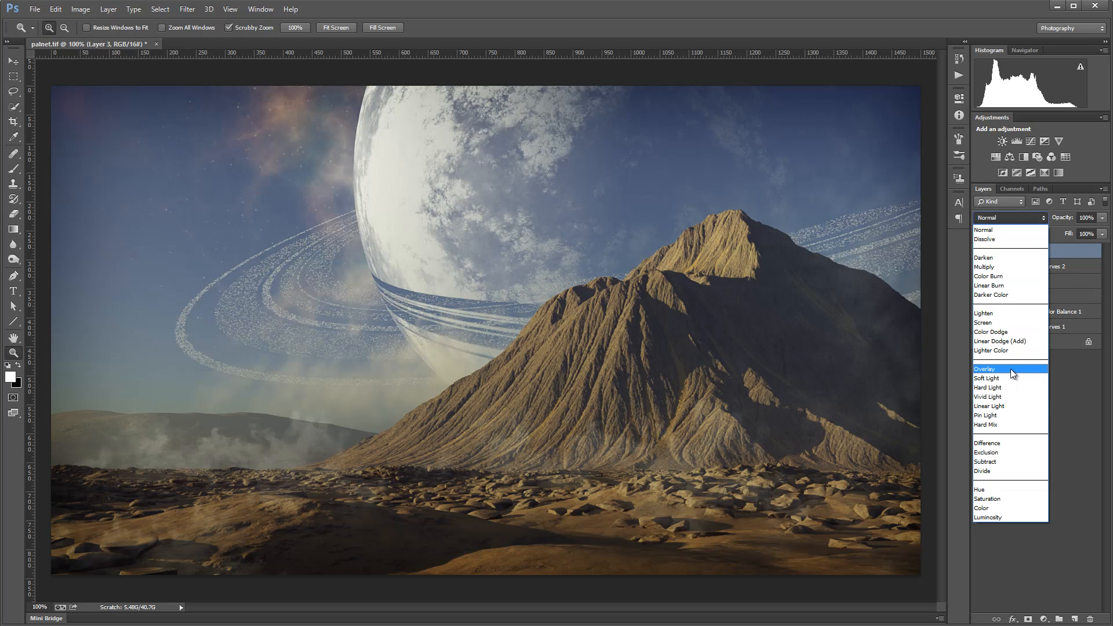
{"action": "left_click", "coordinate": [1010, 368]}
Apply a High Pass filter with a radius of 0.6 pixels to Layer 3
{"action": "left_click", "coordinate": [187, 10]}
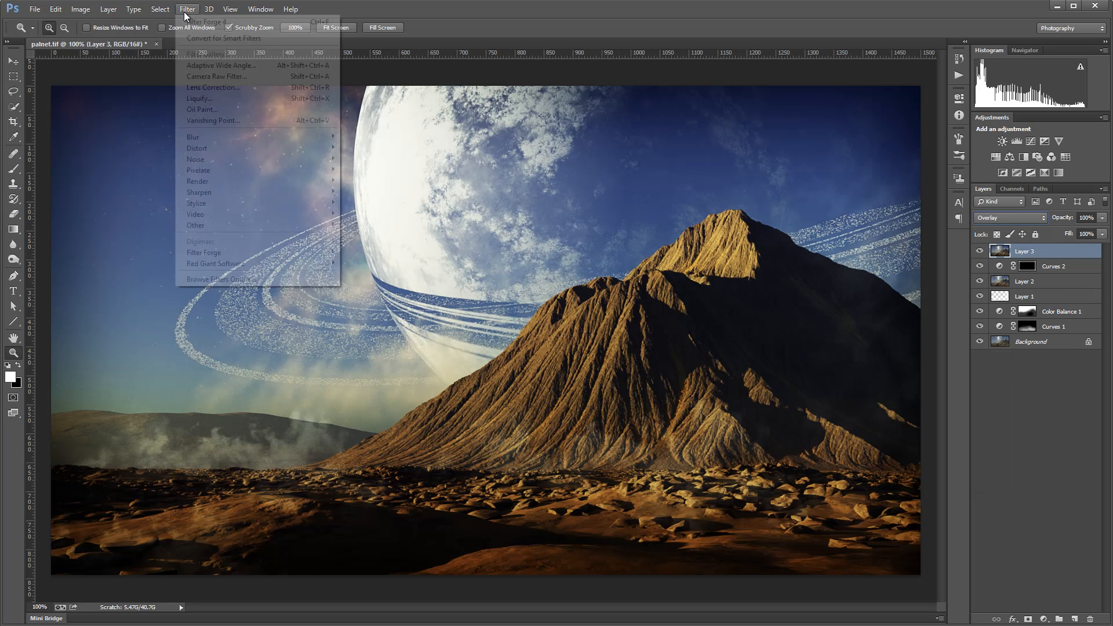
{"action": "mouse_move", "coordinate": [248, 226]}
{"action": "left_click", "coordinate": [148, 235]}
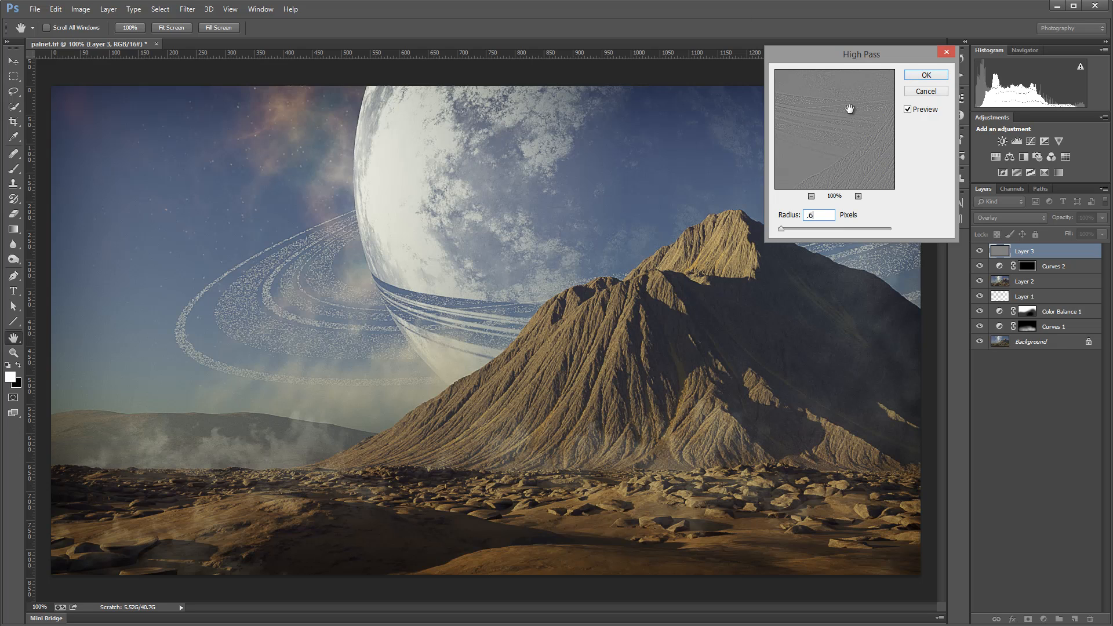
{"action": "left_click", "coordinate": [926, 74]}
{"action": "key", "text": "z"}
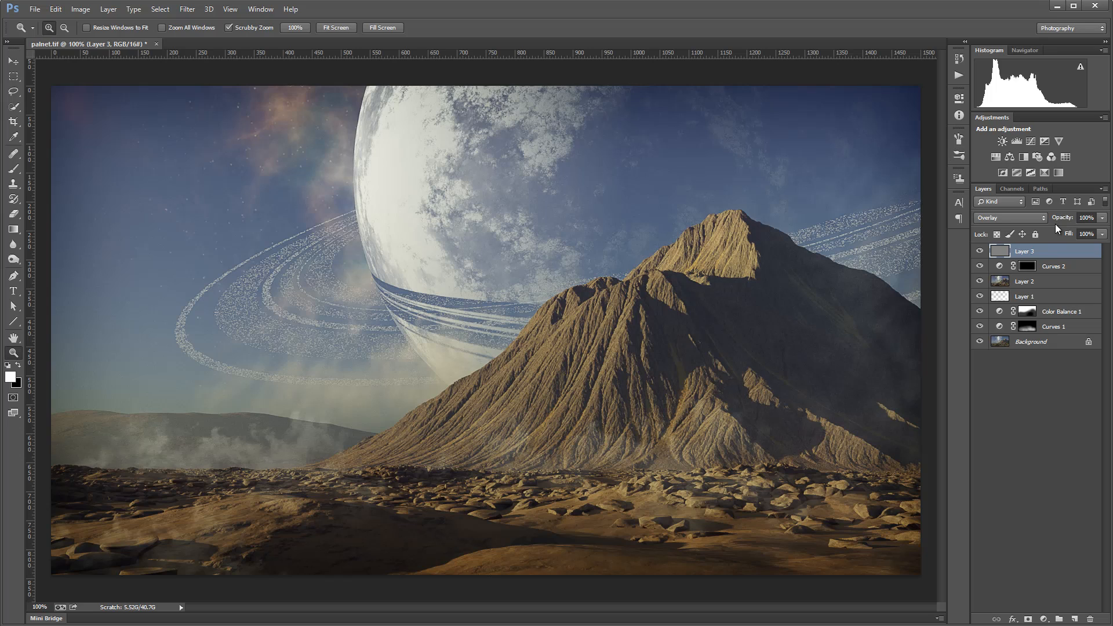
Lower Layer 3's fill to 48% and view the whole image at 68.3%
{"action": "left_click", "coordinate": [1102, 235]}
{"action": "left_click", "coordinate": [1079, 261]}
{"action": "scroll", "coordinate": [547, 273], "scroll_direction": "down", "scroll_amount": 4, "text": "alt"}
{"action": "scroll", "coordinate": [547, 272], "scroll_direction": "up", "scroll_amount": 1, "text": "alt"}
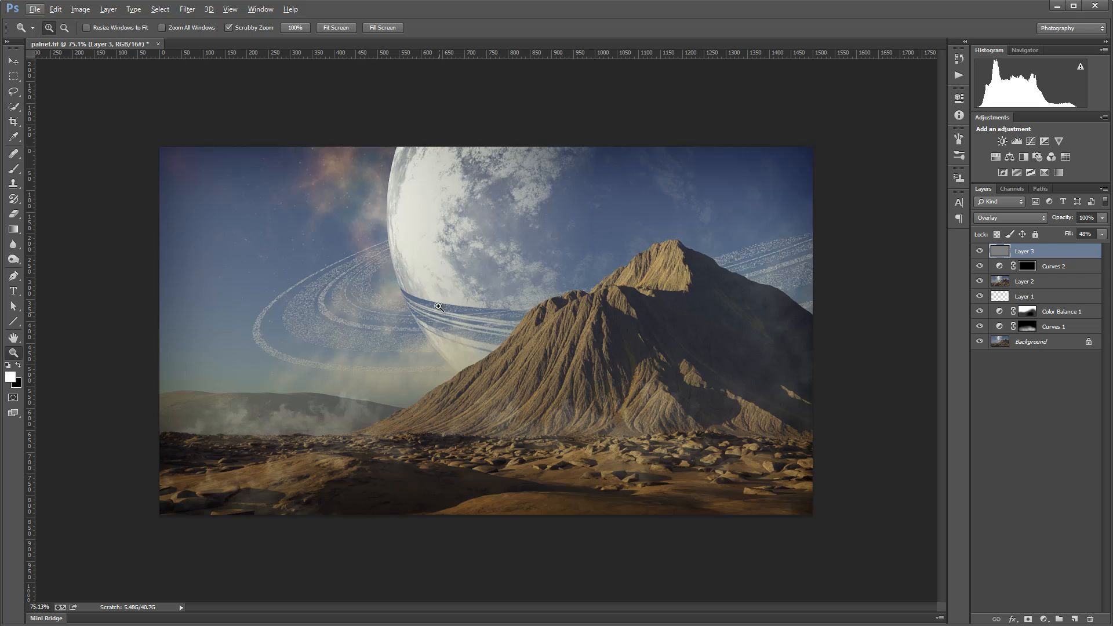
{"action": "scroll", "coordinate": [452, 264], "scroll_direction": "down", "scroll_amount": 1, "text": "alt"}
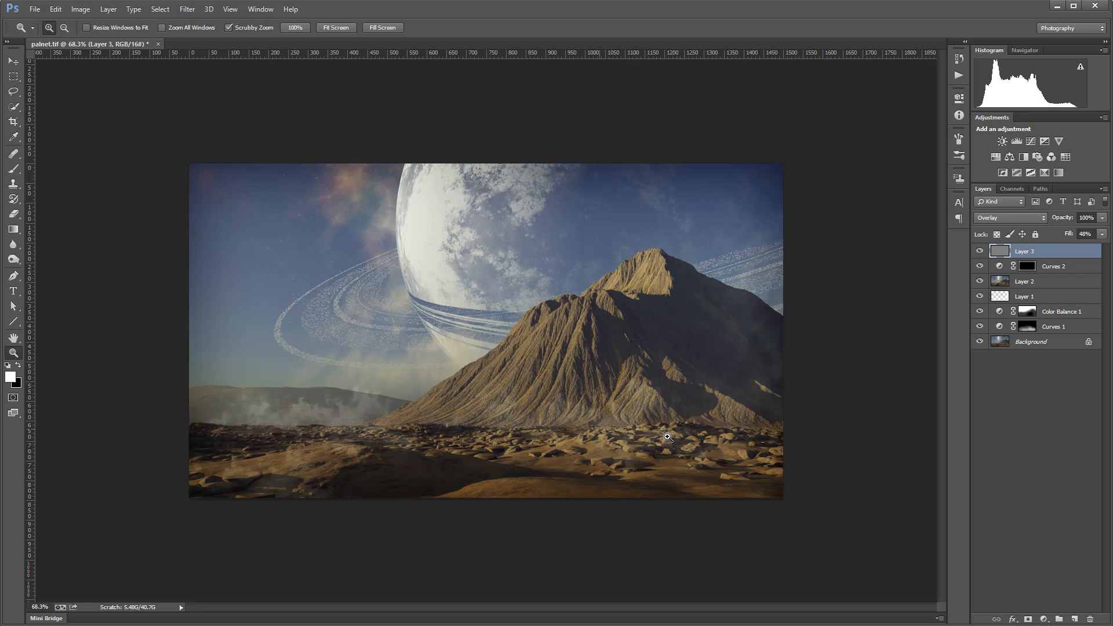
Add a Curves adjustment layer and reduce red in the shadows, adding a highlight point at input 181, output 185
{"action": "left_click", "coordinate": [1041, 619]}
{"action": "left_click", "coordinate": [1076, 445]}
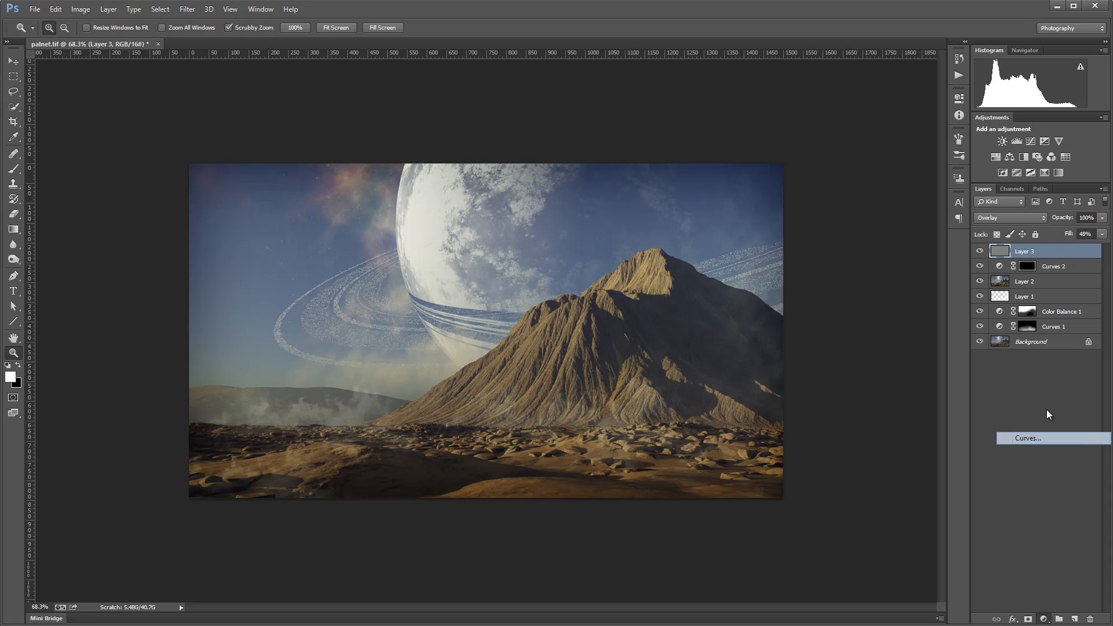
{"action": "left_click", "coordinate": [805, 138]}
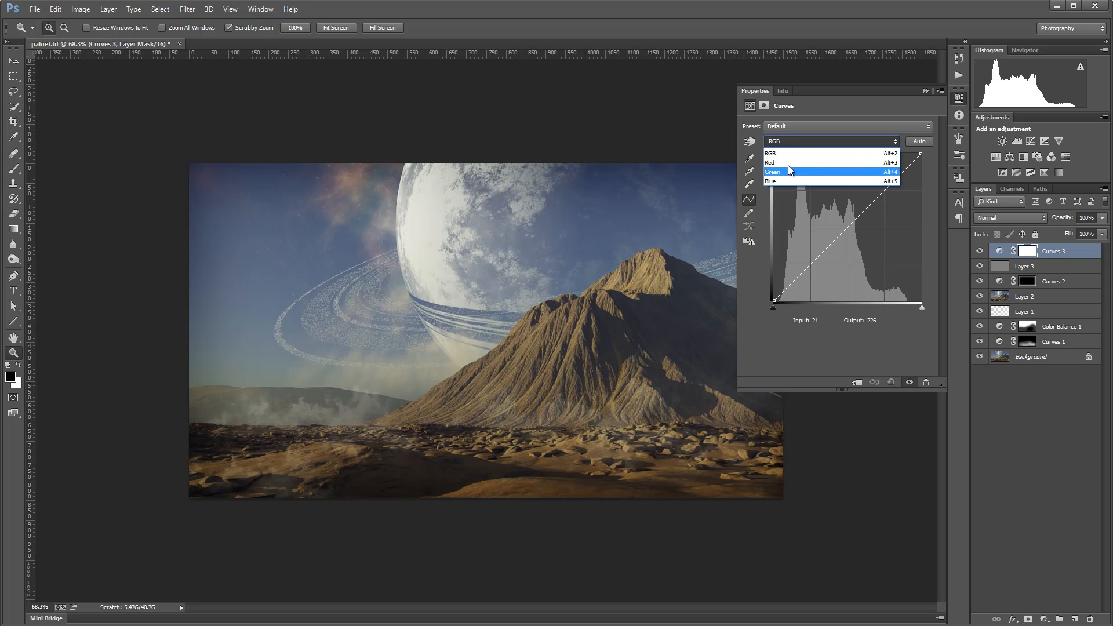
{"action": "left_click", "coordinate": [788, 162]}
{"action": "left_click_drag", "start_coordinate": [777, 309], "coordinate": [786, 308]}
{"action": "left_click_drag", "start_coordinate": [814, 272], "coordinate": [813, 265]}
{"action": "left_click_drag", "start_coordinate": [859, 214], "coordinate": [879, 193]}
Lift the Blue curve's shadows with a point at input 52, output 59, and add a point in its highlights
{"action": "left_click", "coordinate": [805, 139]}
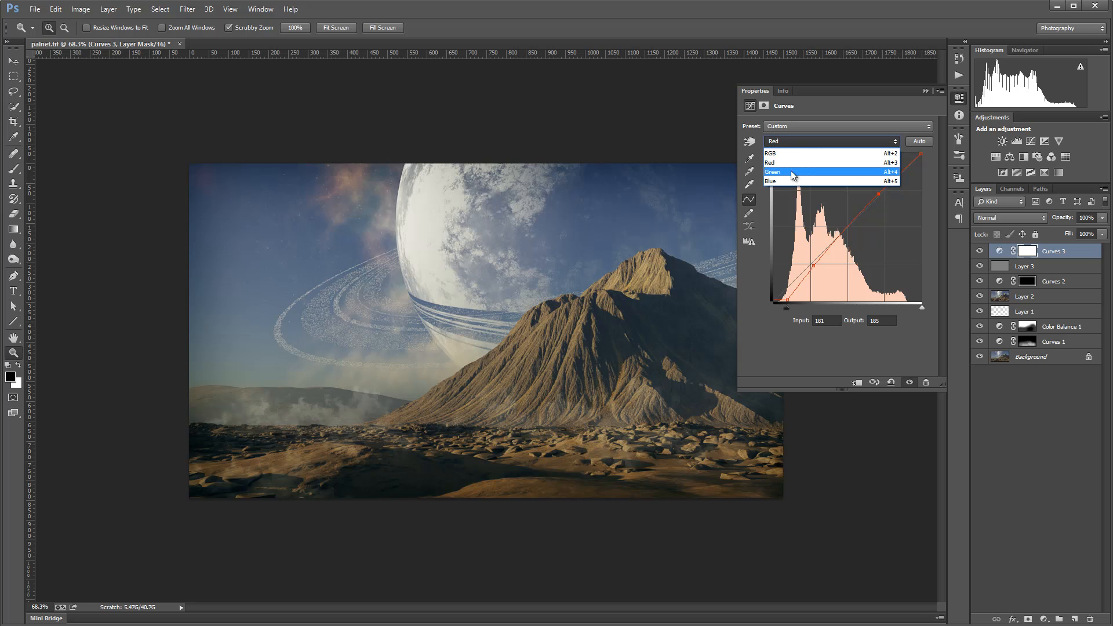
{"action": "left_click", "coordinate": [790, 179]}
{"action": "left_click_drag", "start_coordinate": [771, 301], "coordinate": [805, 266]}
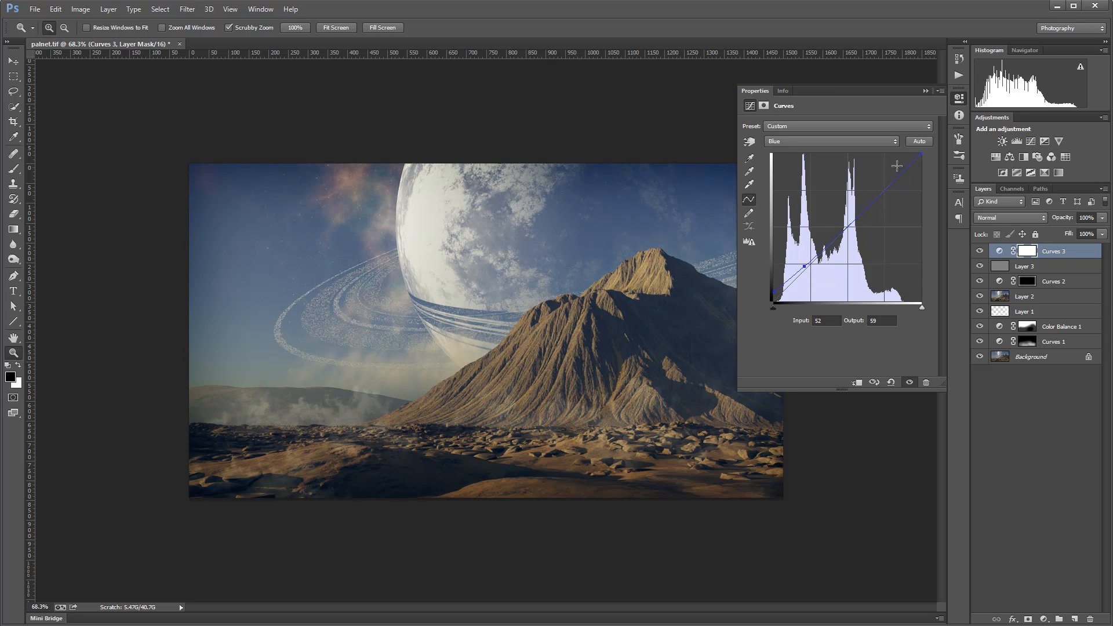
{"action": "left_click", "coordinate": [887, 187]}
{"action": "left_click", "coordinate": [959, 99]}
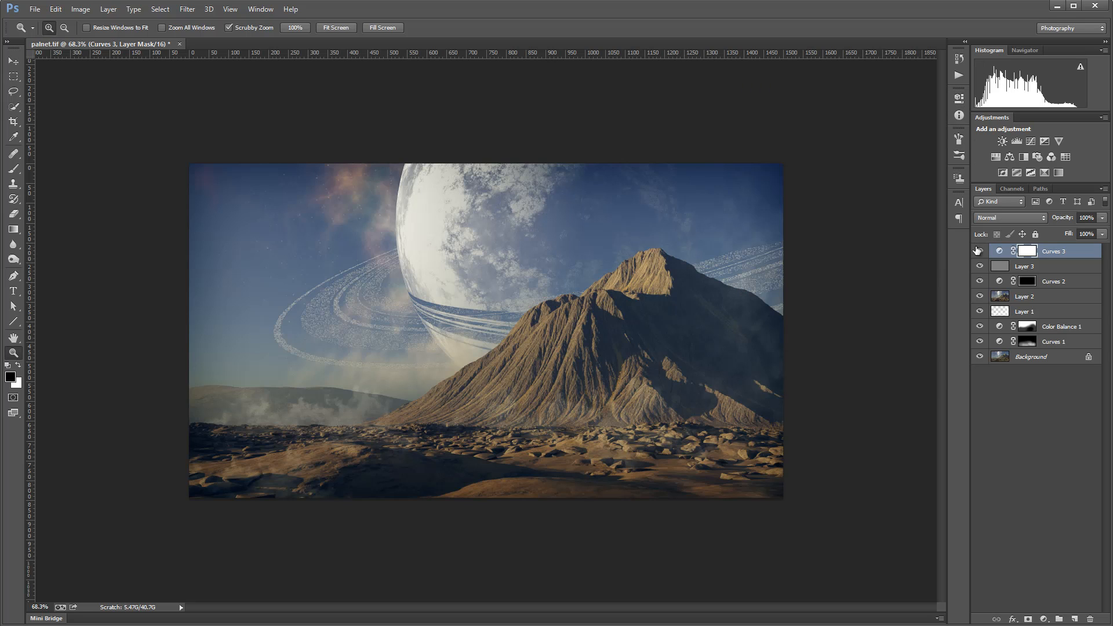
Compare the image with and without the Curves 3 adjustment by toggling the layer's visibility
{"action": "left_click", "coordinate": [980, 251]}
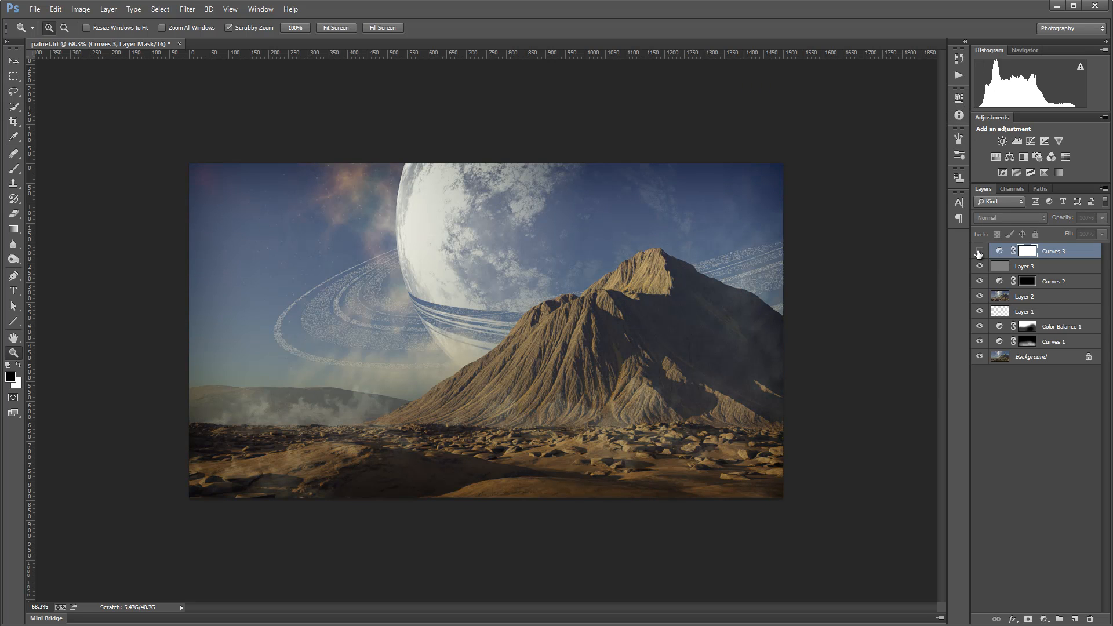
{"action": "left_click", "coordinate": [979, 252]}
{"action": "left_click", "coordinate": [979, 251]}
{"action": "left_click", "coordinate": [979, 252]}
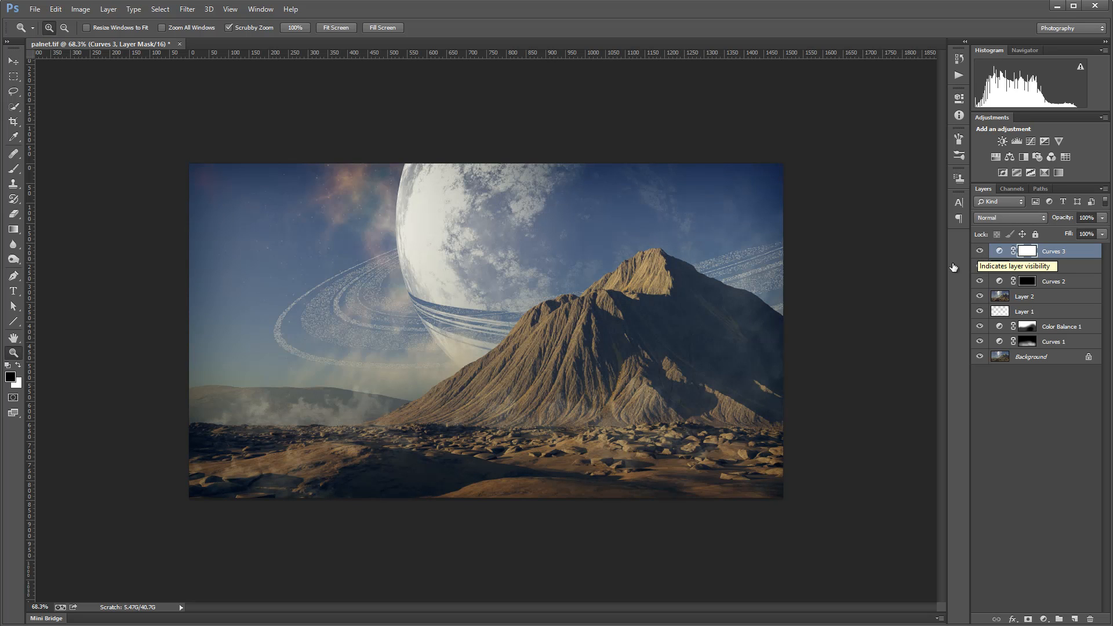
{"action": "left_click", "coordinate": [979, 251]}
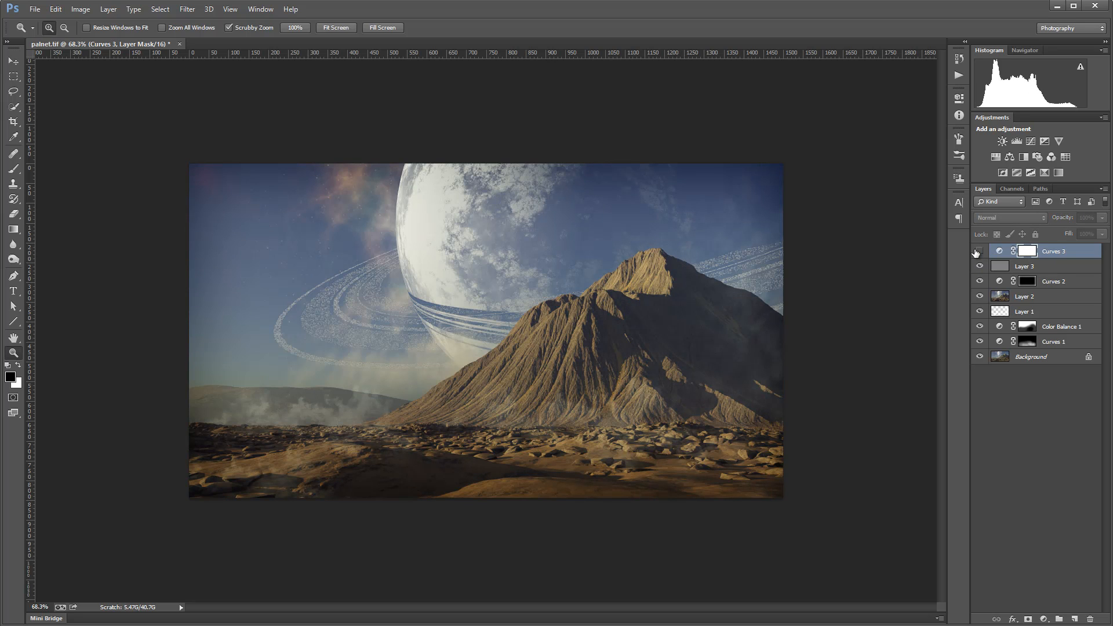